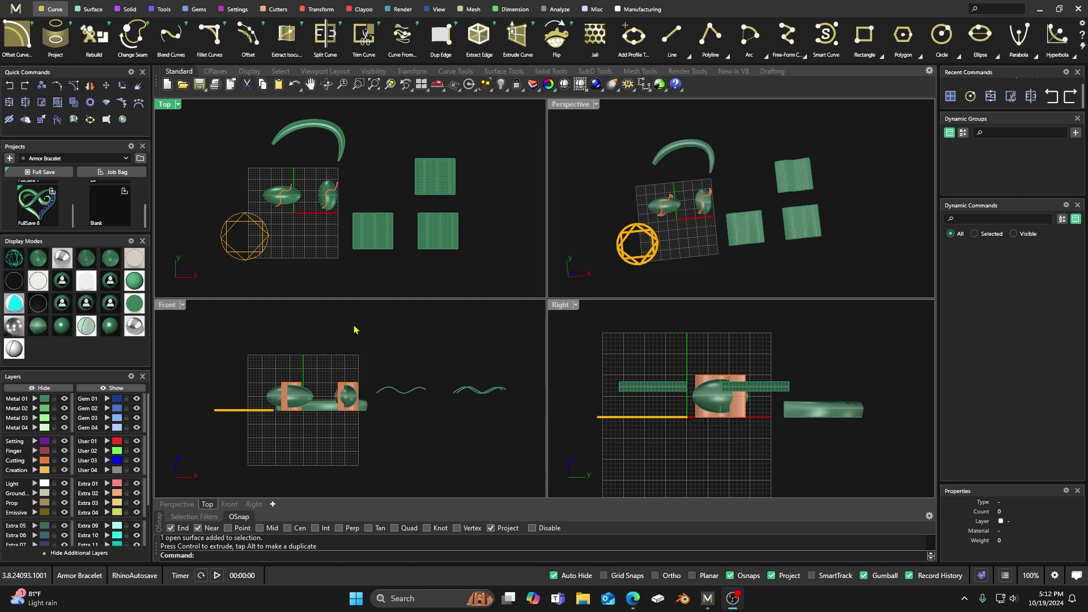
{"action": "scroll", "coordinate": [343, 240], "scroll_direction": "down", "scroll_amount": 1}
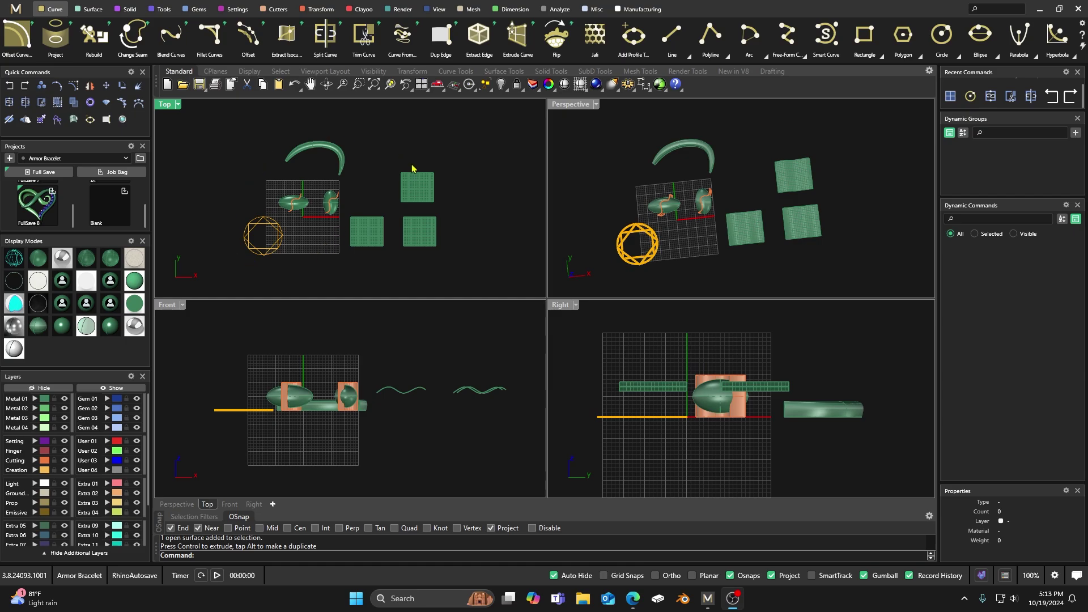
{"action": "scroll", "coordinate": [292, 242], "scroll_direction": "up", "scroll_amount": 2}
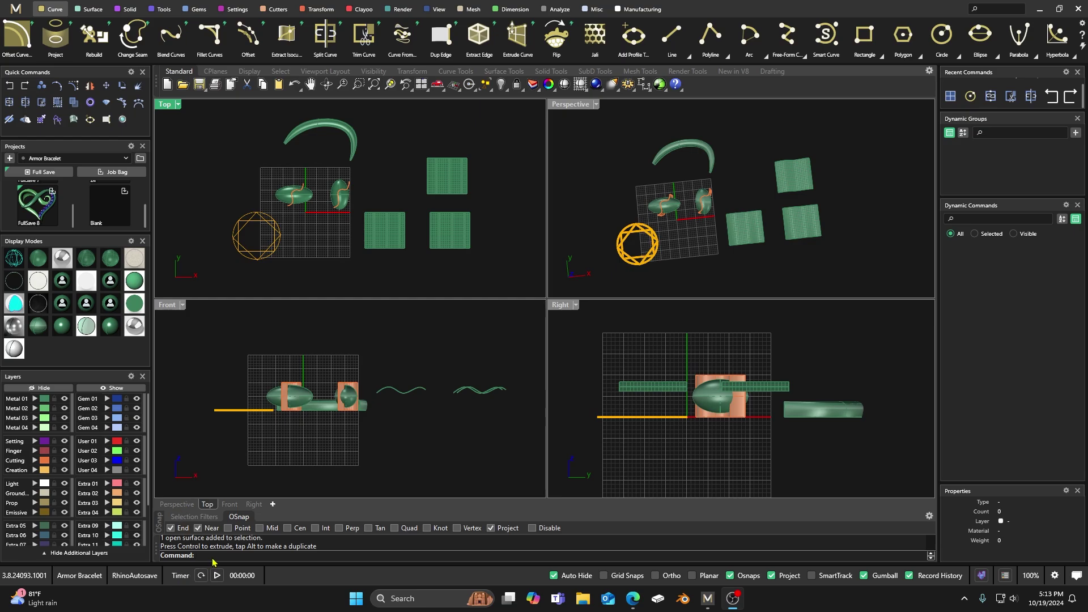
{"action": "type", "text": "Trim"}
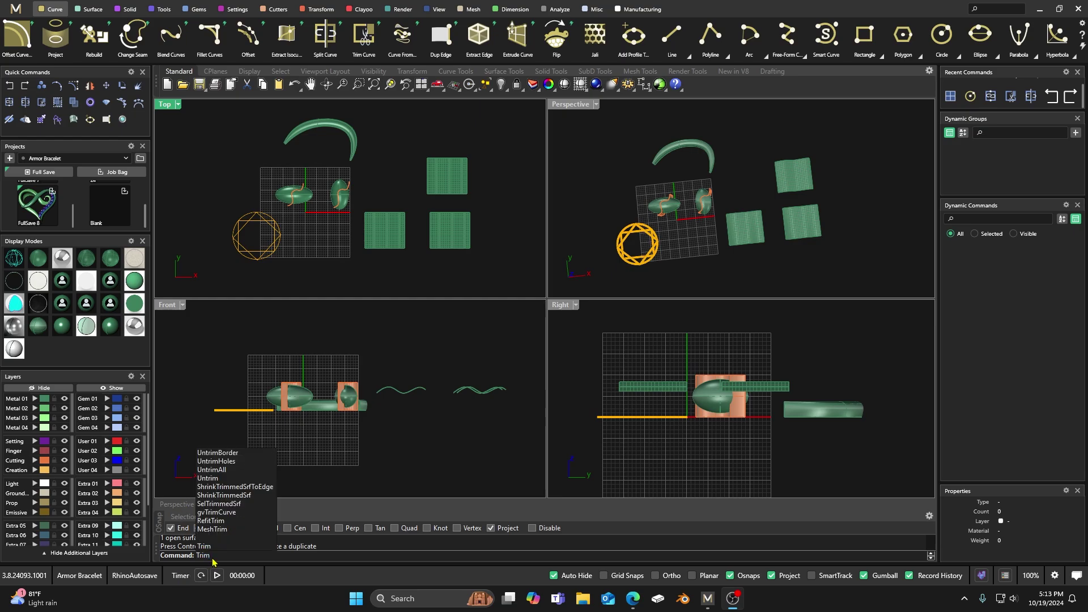
{"action": "key", "text": "Return"}
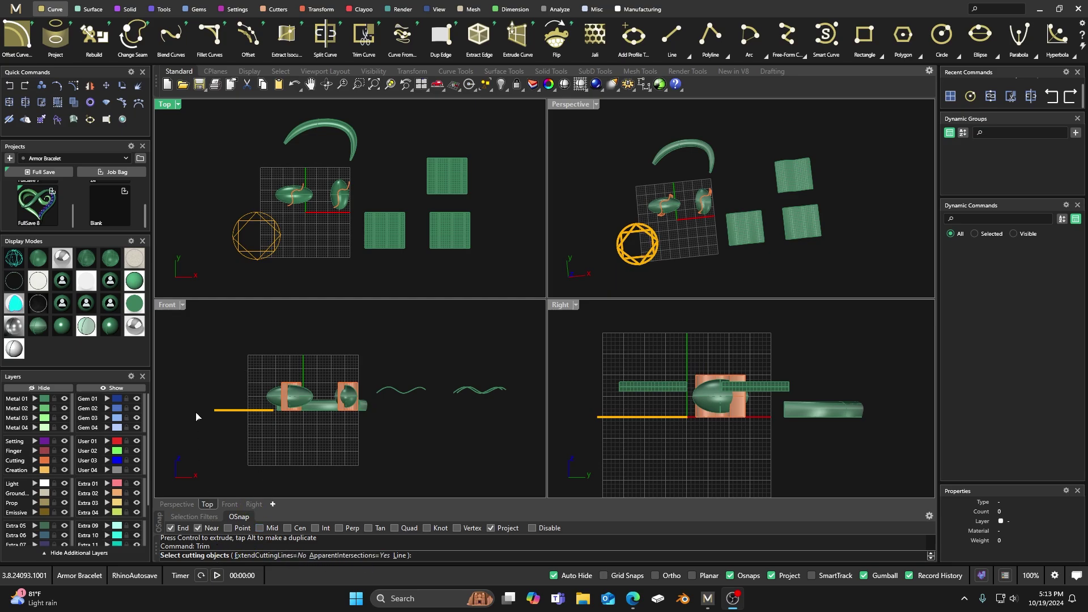
{"action": "left_click_drag", "start_coordinate": [215, 207], "coordinate": [290, 281]}
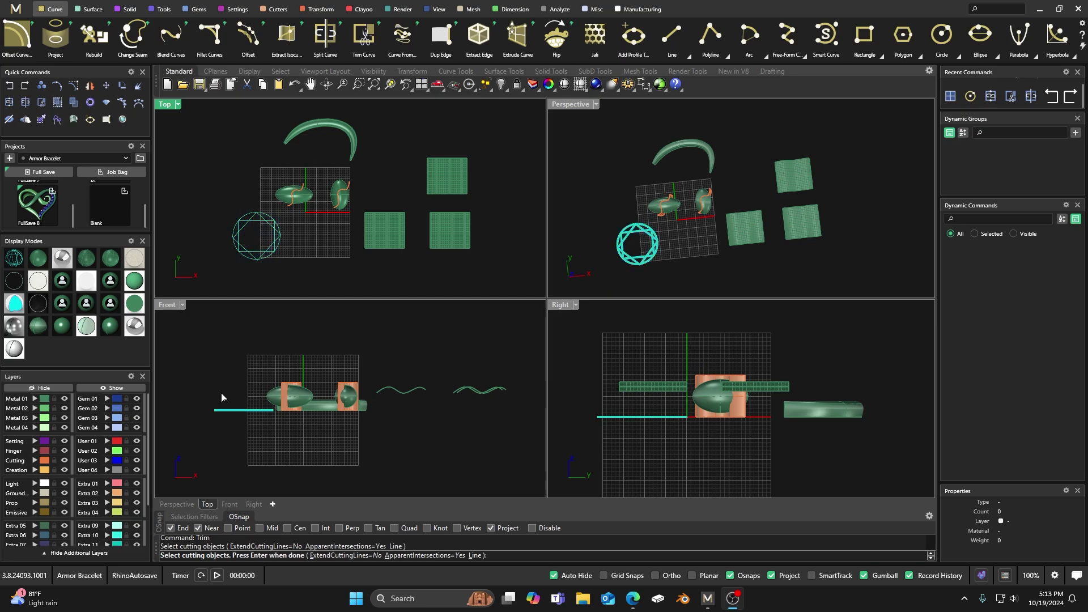
{"action": "key", "text": "Escape"}
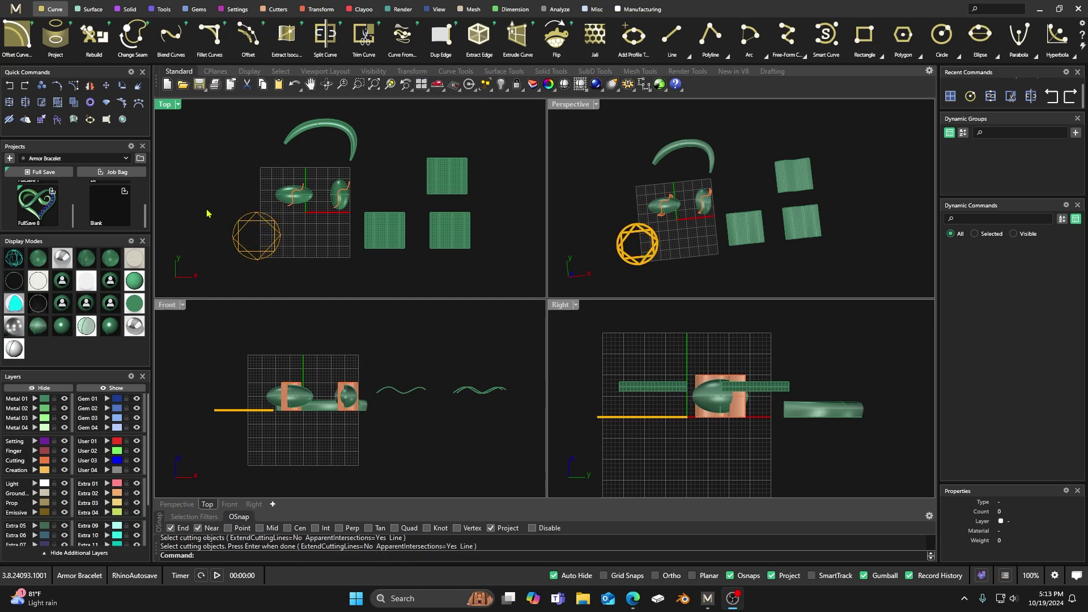
Trim away the inner segments of the two overlapping squares inside the circle, leaving an eight-pointed star outline.
{"action": "left_click", "coordinate": [41, 106]}
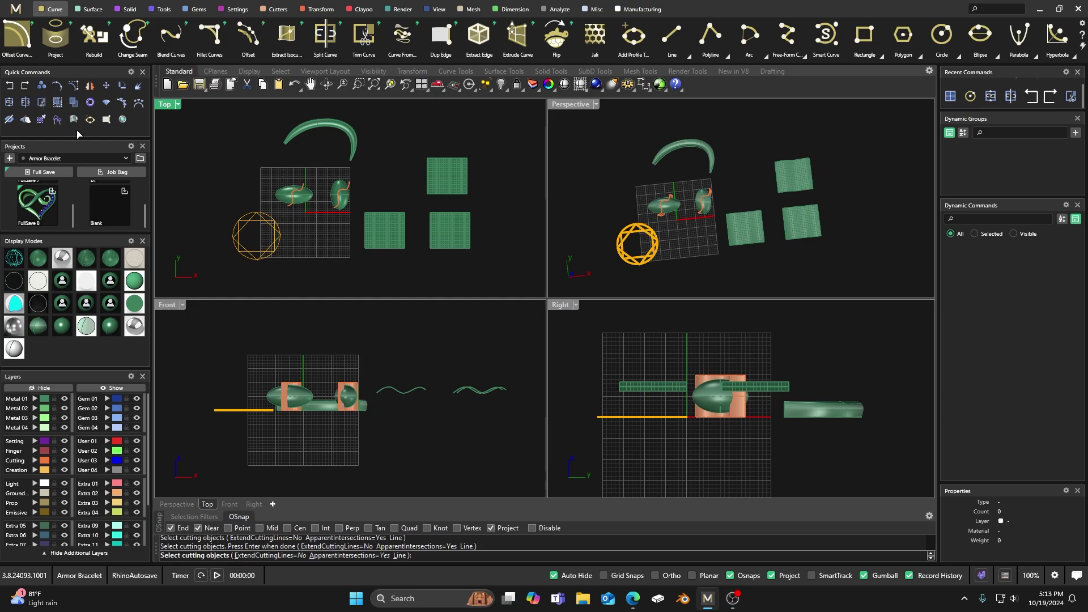
{"action": "left_click_drag", "start_coordinate": [220, 212], "coordinate": [286, 273]}
{"action": "scroll", "coordinate": [255, 237], "scroll_direction": "up", "scroll_amount": 3}
{"action": "right_click_drag", "start_coordinate": [255, 241], "coordinate": [277, 218]}
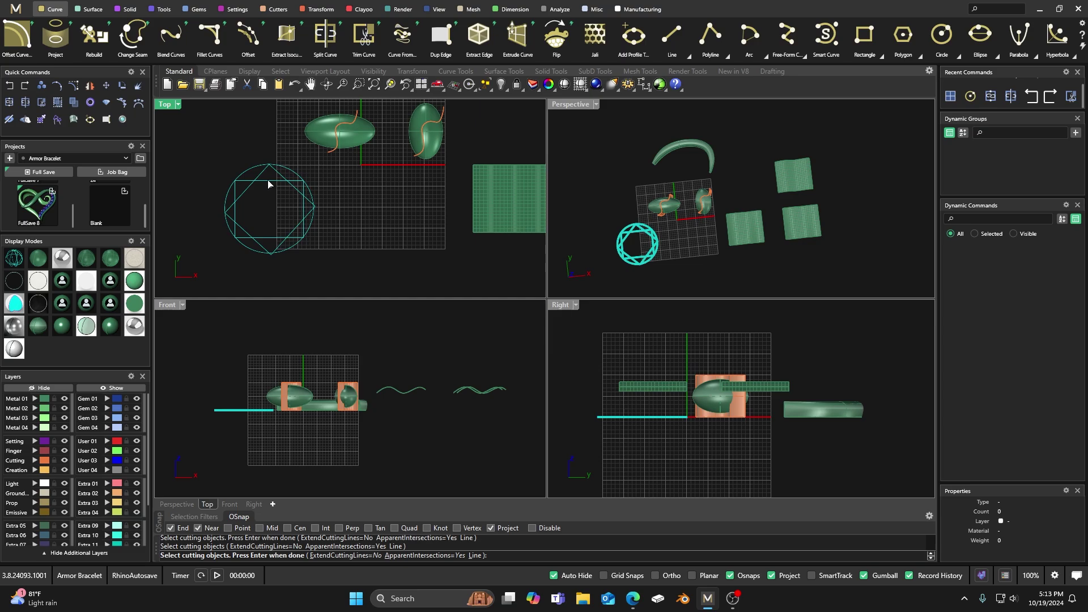
{"action": "key", "text": "Return"}
{"action": "left_click", "coordinate": [268, 185]}
{"action": "left_click", "coordinate": [247, 196]}
{"action": "left_click", "coordinate": [234, 213]}
{"action": "left_click", "coordinate": [269, 238]}
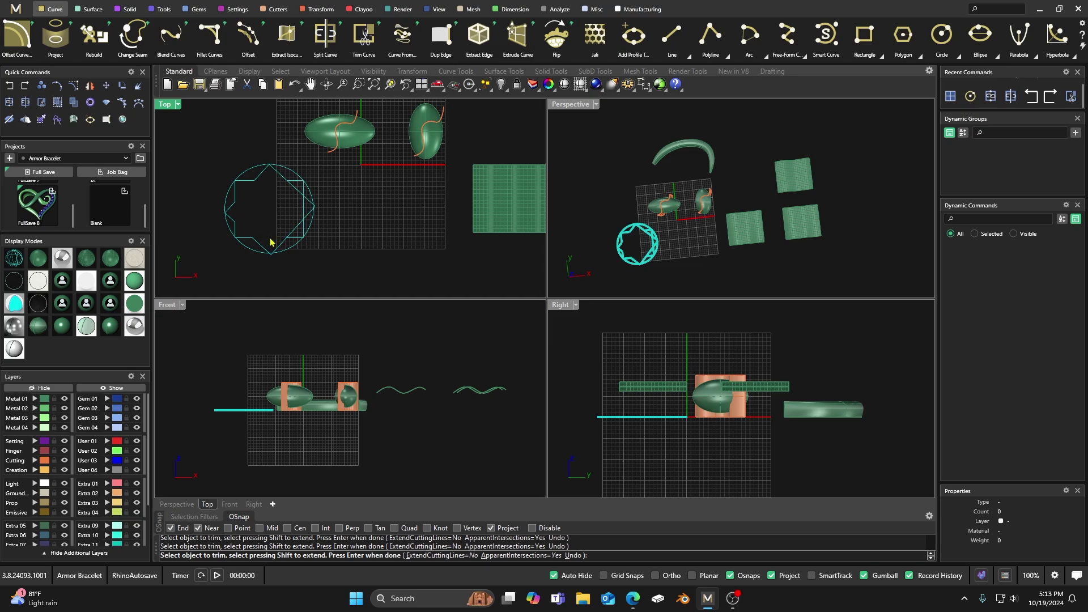
{"action": "left_click", "coordinate": [294, 229]}
{"action": "left_click", "coordinate": [295, 193]}
{"action": "key", "text": "Return"}
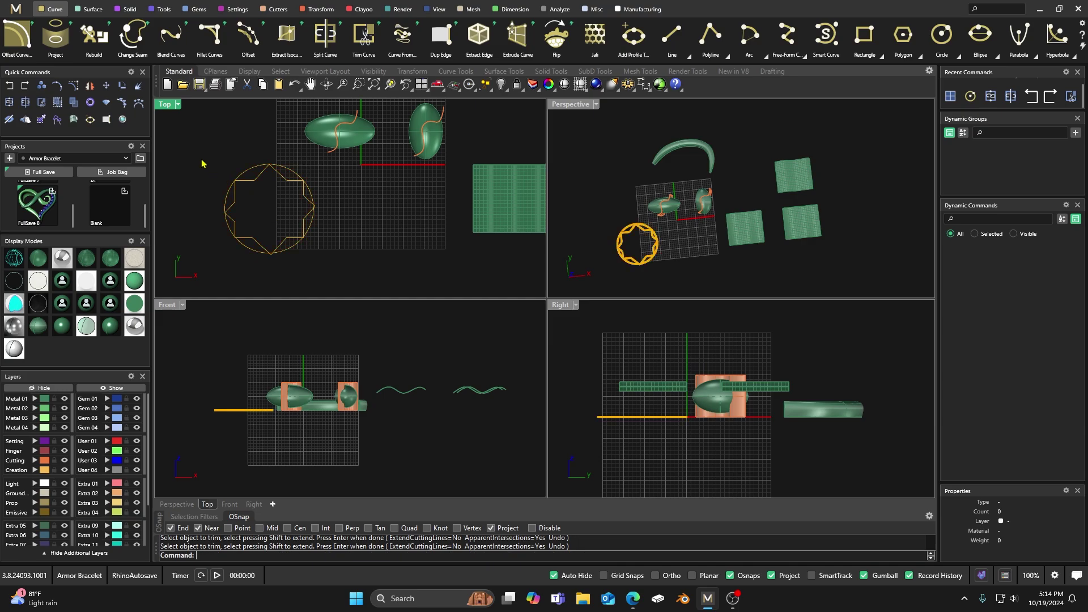
Join the trimmed star segments into a single closed curve.
{"action": "left_click", "coordinate": [234, 202]}
{"action": "left_click", "coordinate": [265, 224]}
{"action": "left_click", "coordinate": [251, 238]}
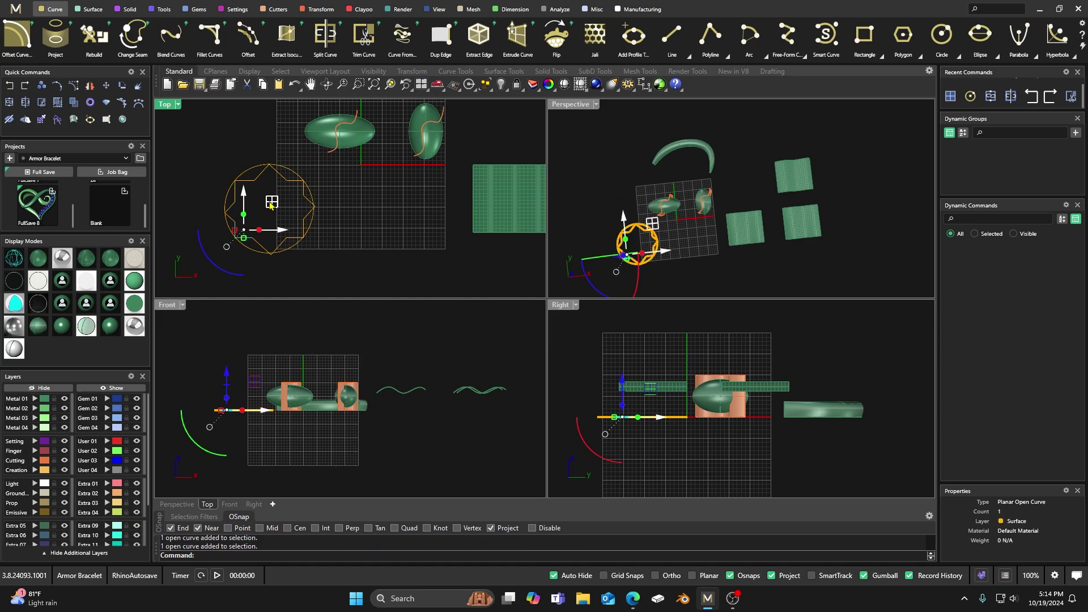
{"action": "left_click", "coordinate": [208, 163]}
{"action": "left_click_drag", "start_coordinate": [208, 162], "coordinate": [328, 283]}
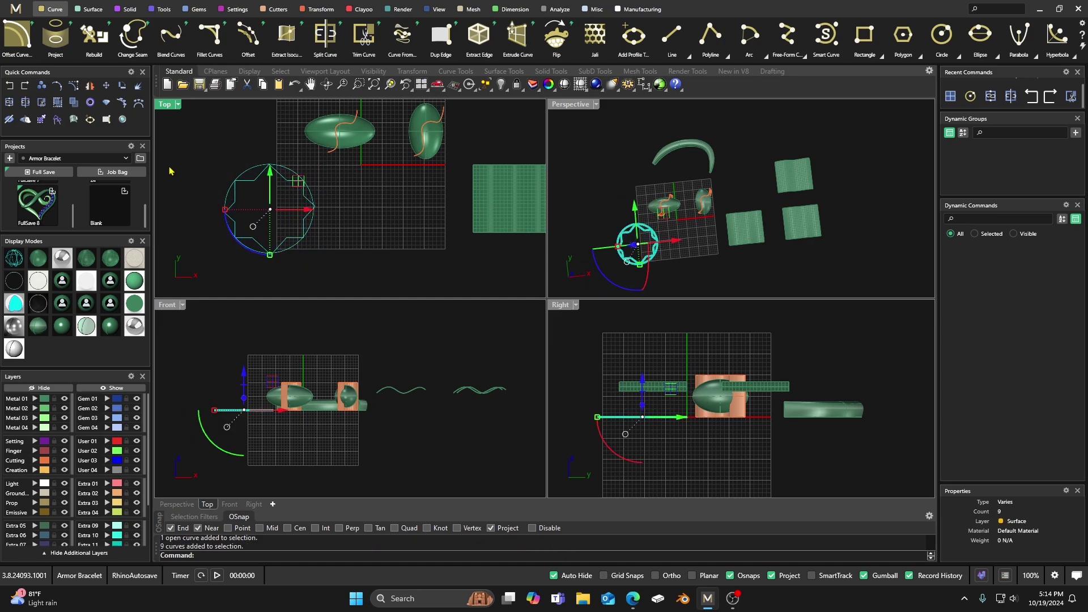
{"action": "left_click", "coordinate": [10, 103]}
Extrude the star curve and the surrounding circle upward into low solids, with the circle's extrusion slightly different in height.
{"action": "left_click", "coordinate": [290, 182]}
{"action": "left_click_drag", "start_coordinate": [243, 398], "coordinate": [245, 391]}
{"action": "left_click", "coordinate": [337, 251]}
{"action": "left_click", "coordinate": [313, 230]}
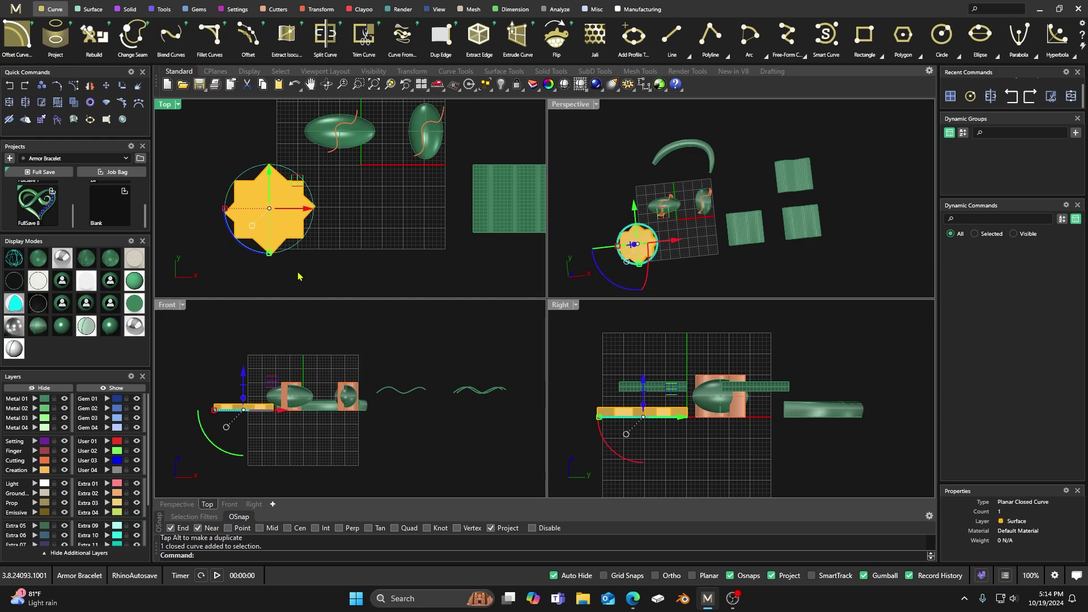
{"action": "scroll", "coordinate": [244, 406], "scroll_direction": "up", "scroll_amount": 3}
{"action": "left_click_drag", "start_coordinate": [244, 406], "coordinate": [243, 395]}
{"action": "left_click", "coordinate": [338, 257]}
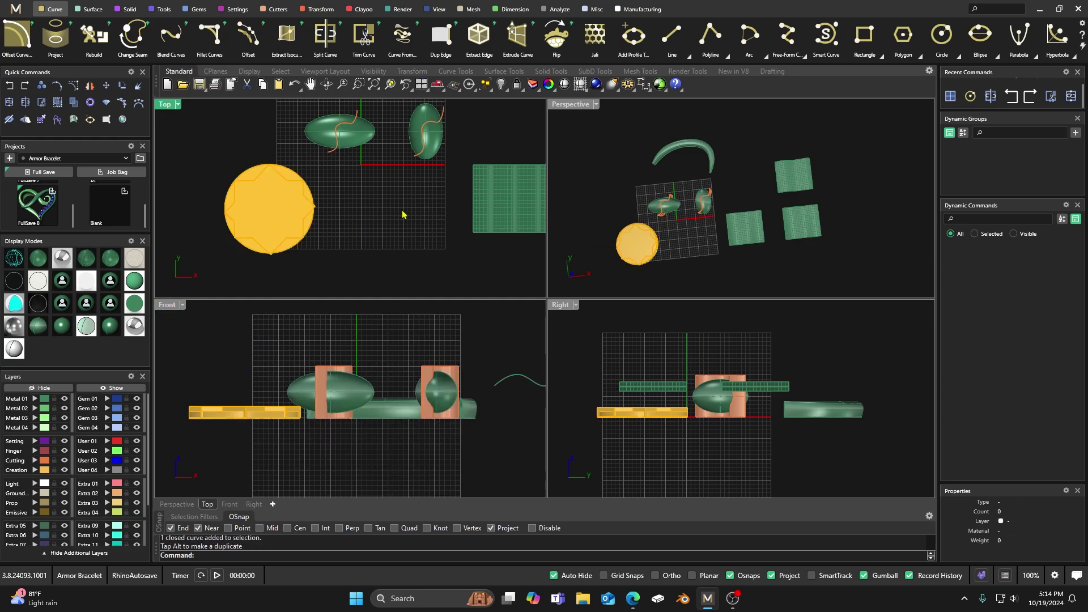
Assign the star and circle curves and their extrusions to the Metal 01 layer.
{"action": "left_click_drag", "start_coordinate": [326, 258], "coordinate": [283, 225]}
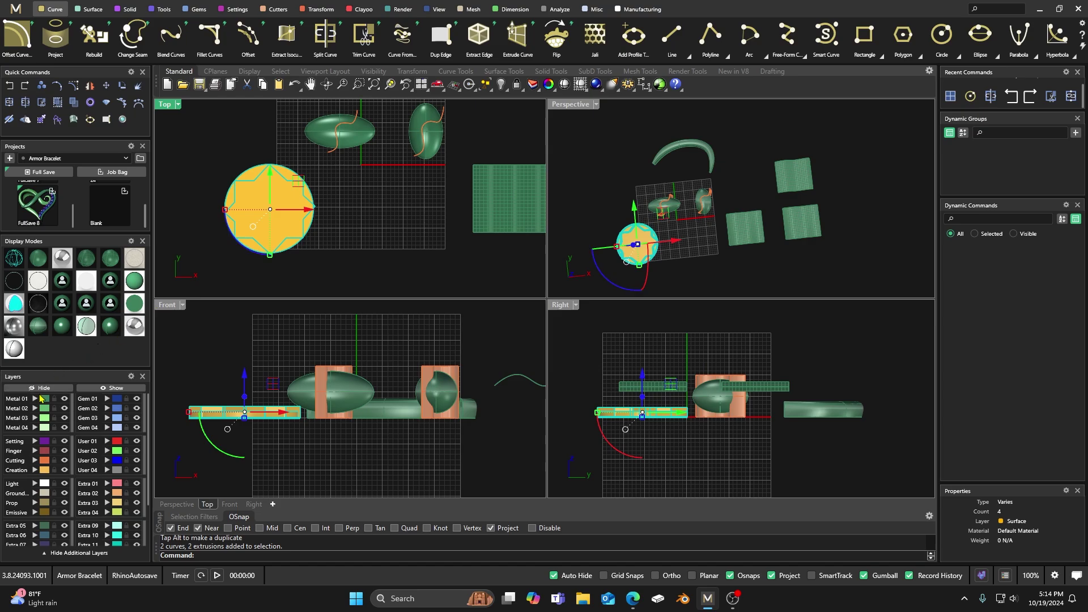
{"action": "left_click", "coordinate": [35, 399]}
{"action": "left_click", "coordinate": [315, 265]}
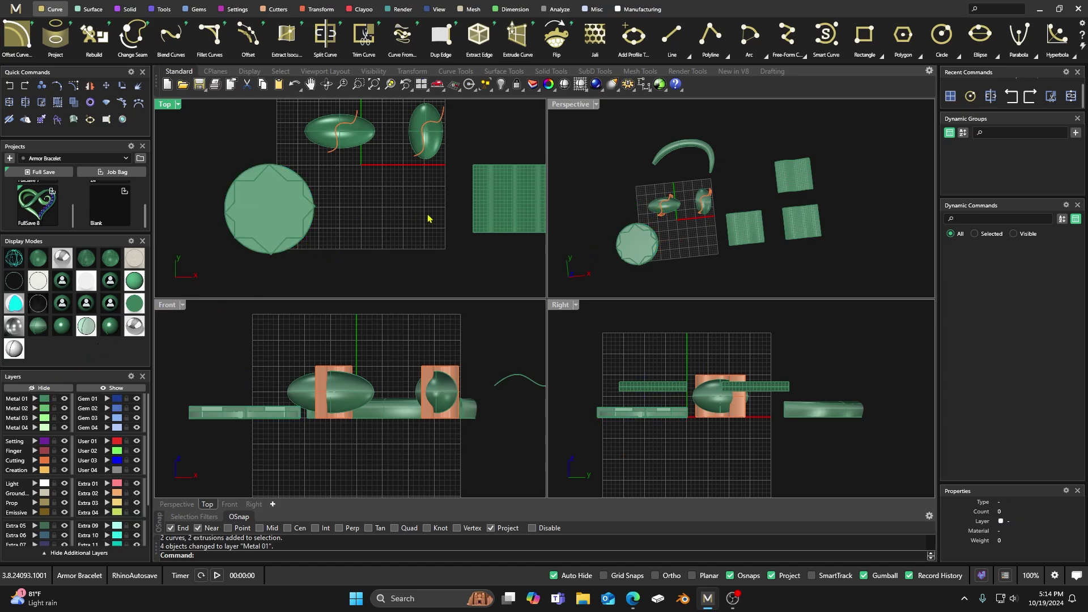
{"action": "scroll", "coordinate": [623, 193], "scroll_direction": "up", "scroll_amount": 10}
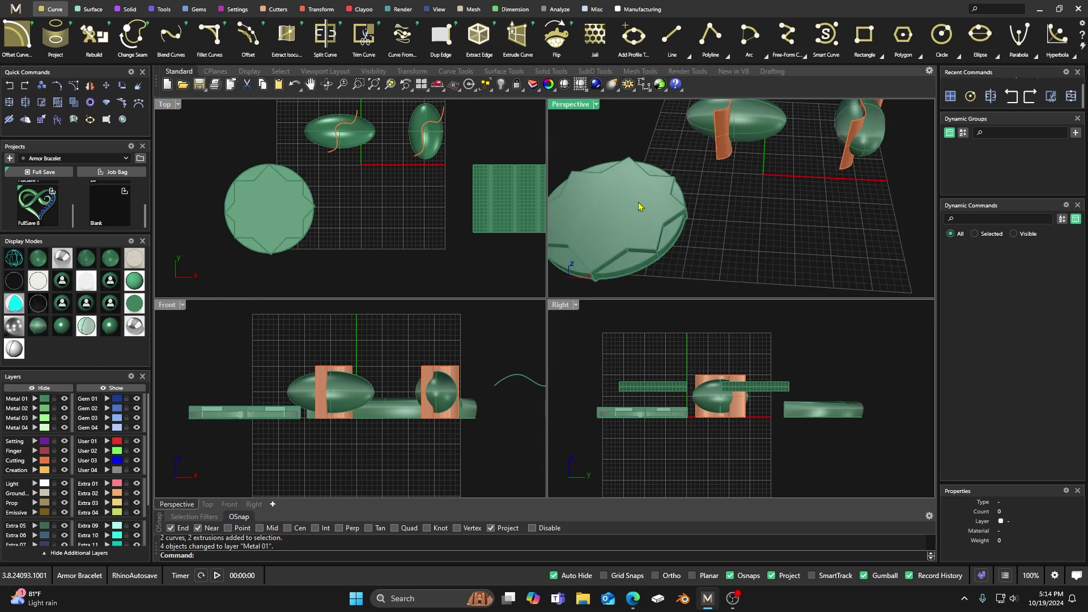
{"action": "scroll", "coordinate": [646, 208], "scroll_direction": "down", "scroll_amount": 3}
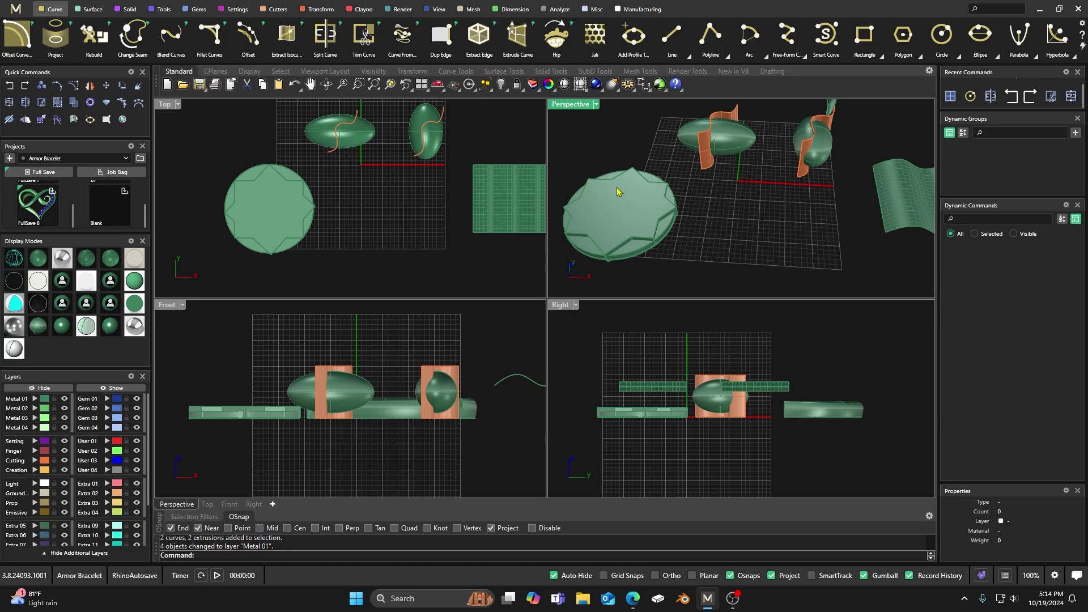
Delete the star and circle curves together with both of their extrusions.
{"action": "left_click", "coordinate": [621, 174]}
{"action": "left_click_drag", "start_coordinate": [342, 262], "coordinate": [194, 163]}
{"action": "key", "text": "Delete"}
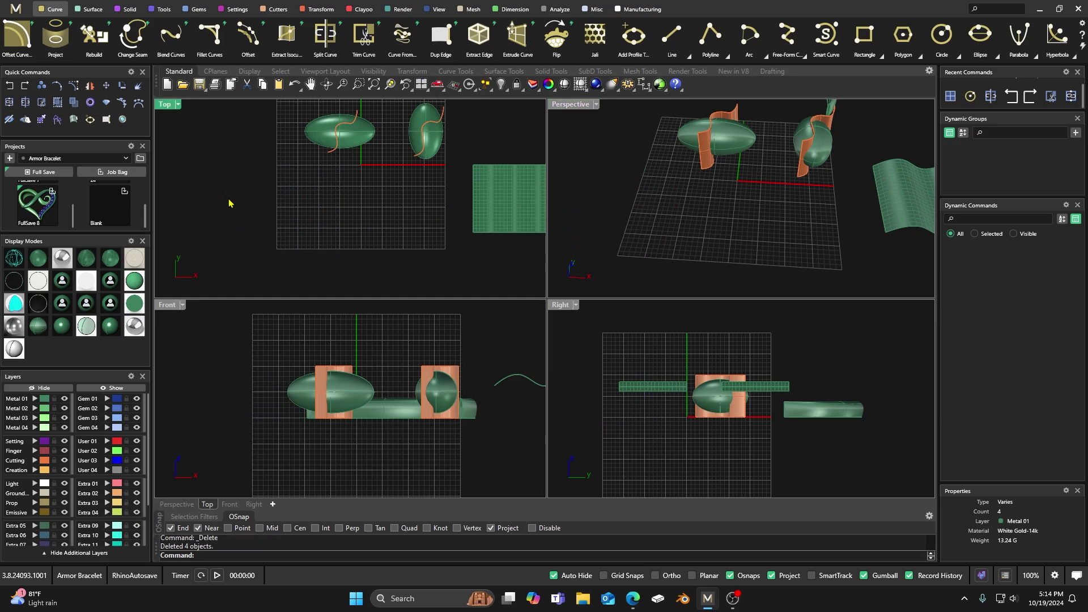
Trim the horizontal ellipsoid and its wavy cutting surface against each other, removing the ellipsoid's outer half and the surface's protruding parts.
{"action": "scroll", "coordinate": [229, 203], "scroll_direction": "down", "scroll_amount": 1}
{"action": "scroll", "coordinate": [287, 226], "scroll_direction": "down", "scroll_amount": 2}
{"action": "scroll", "coordinate": [290, 219], "scroll_direction": "down", "scroll_amount": 1}
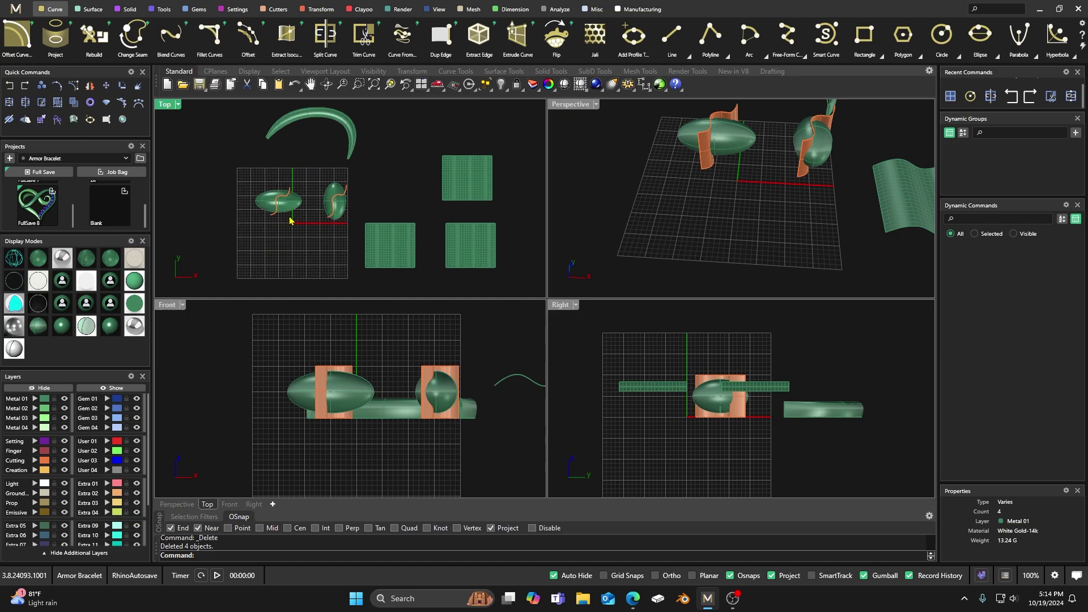
{"action": "right_click_drag", "start_coordinate": [292, 246], "coordinate": [271, 249]}
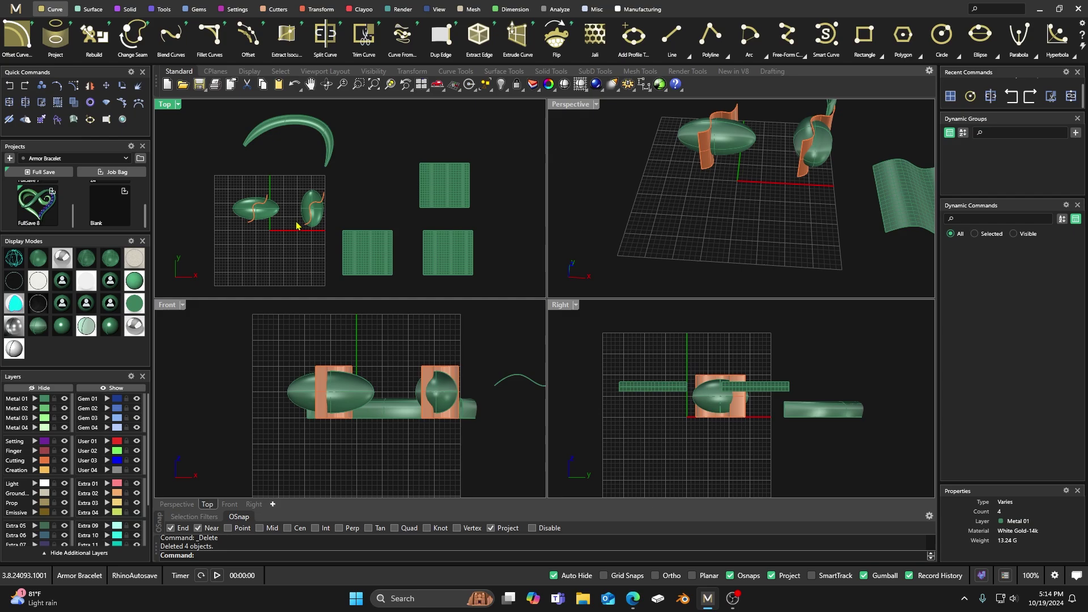
{"action": "scroll", "coordinate": [277, 220], "scroll_direction": "up", "scroll_amount": 4}
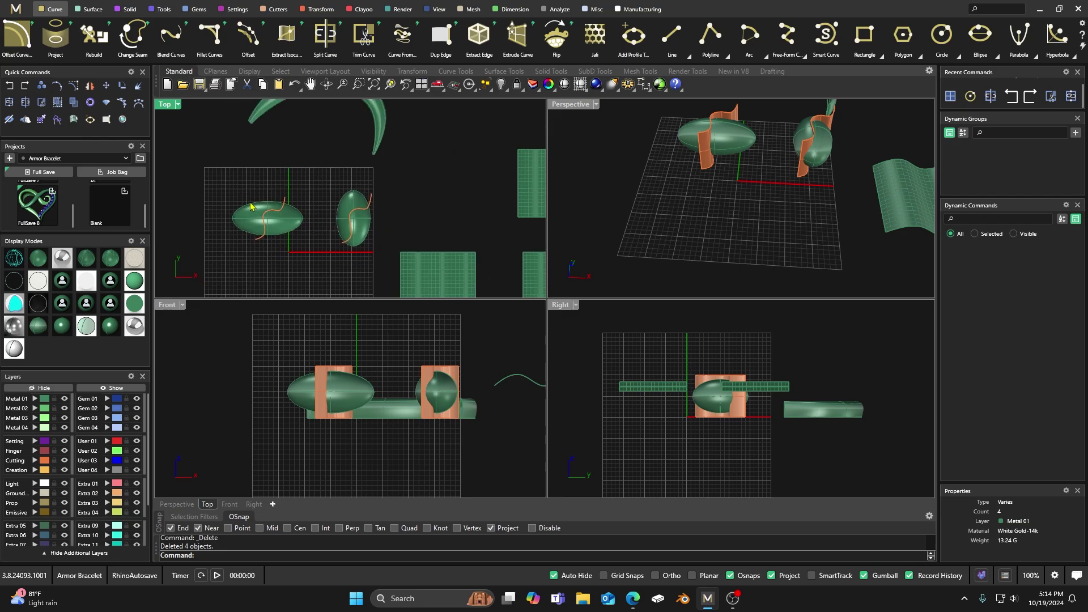
{"action": "left_click_drag", "start_coordinate": [221, 178], "coordinate": [321, 273]}
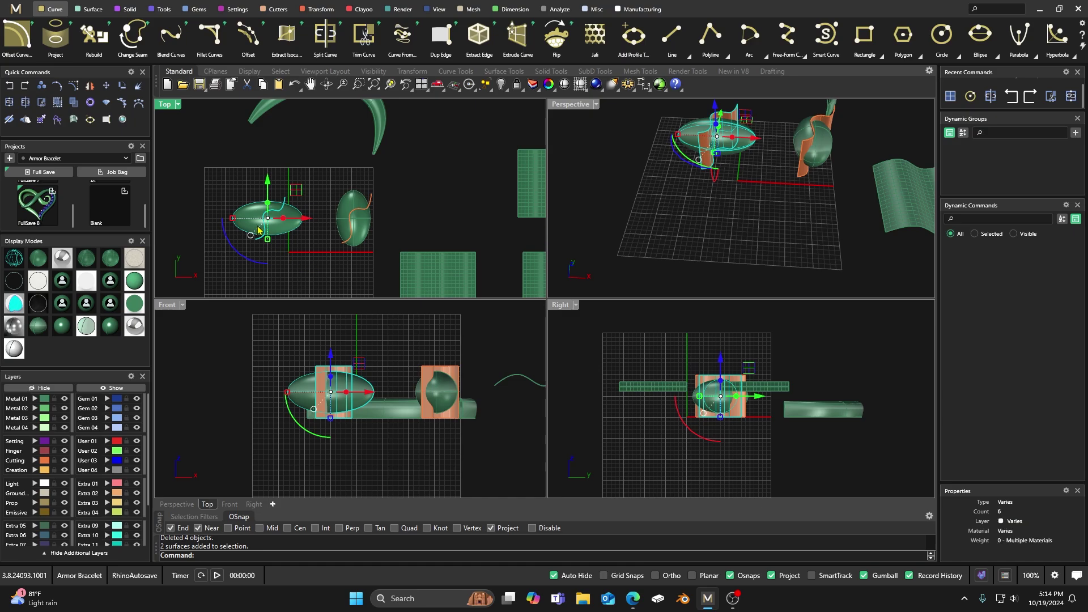
{"action": "double_click", "coordinate": [575, 106]}
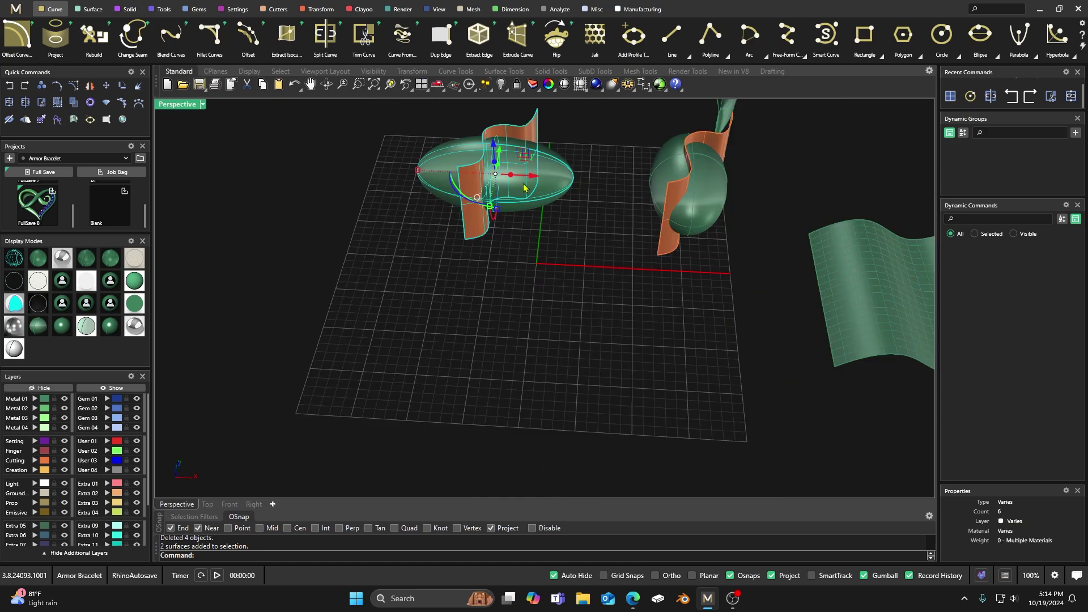
{"action": "scroll", "coordinate": [410, 331], "scroll_direction": "down", "scroll_amount": 3}
{"action": "right_click_drag", "start_coordinate": [411, 331], "coordinate": [405, 345]}
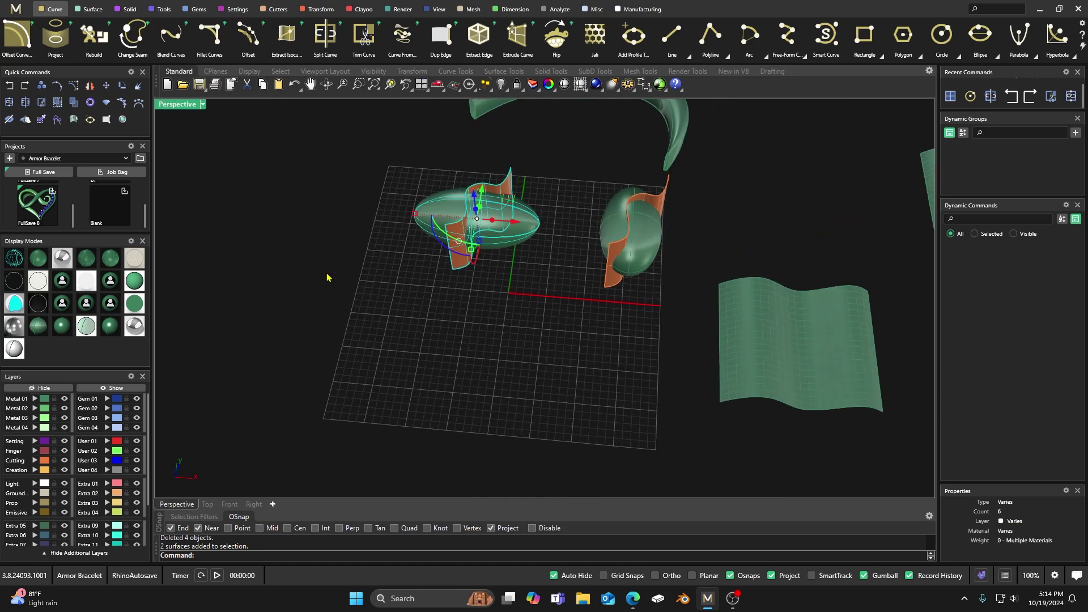
{"action": "left_click", "coordinate": [40, 107]}
{"action": "left_click", "coordinate": [421, 210]}
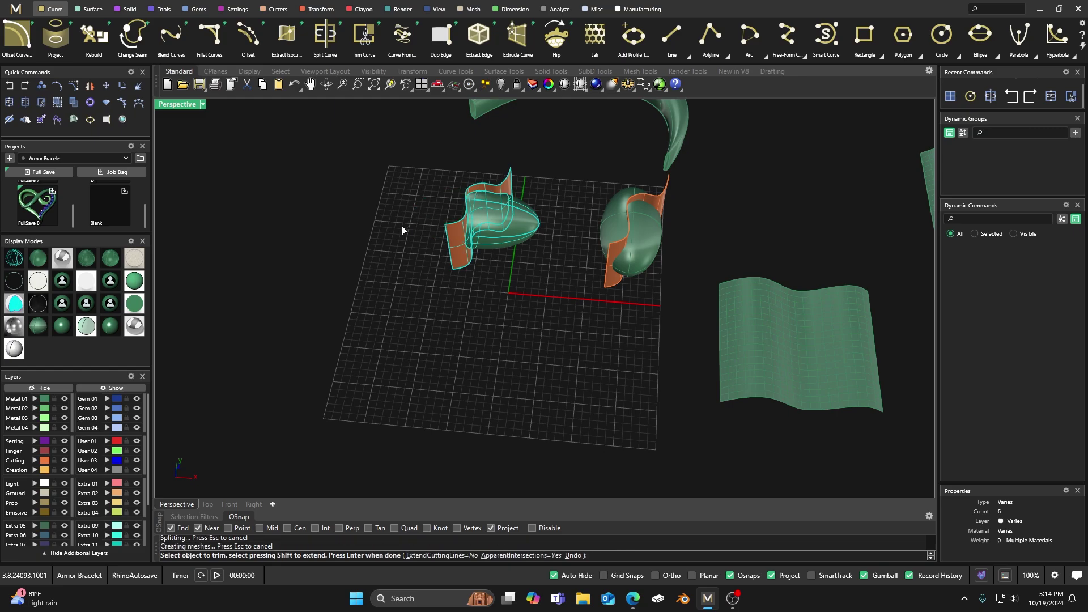
{"action": "mouse_move", "coordinate": [434, 271]}
{"action": "right_mouse_down"}
{"action": "mouse_move", "coordinate": [403, 257]}
{"action": "mouse_move", "coordinate": [453, 208]}
{"action": "mouse_move", "coordinate": [556, 220]}
{"action": "right_mouse_up"}
{"action": "left_click", "coordinate": [461, 192]}
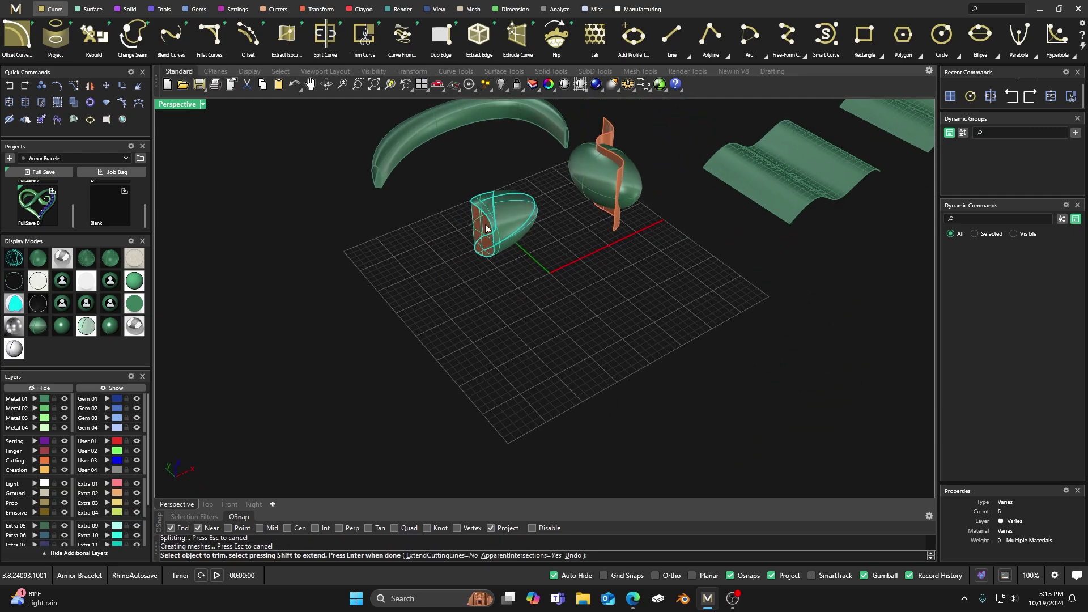
{"action": "key", "text": "Return"}
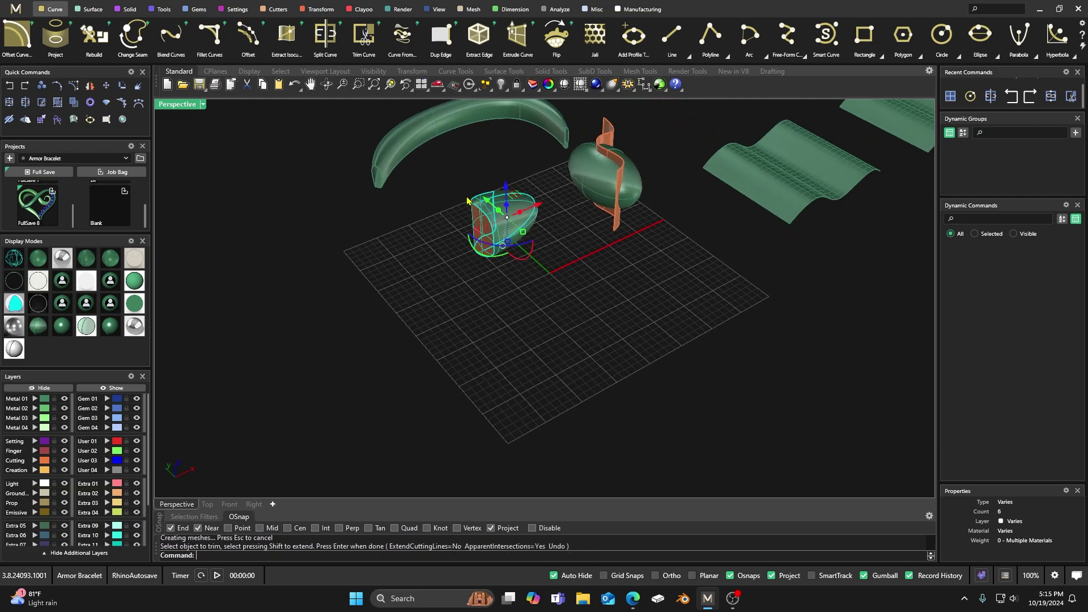
Join the trimmed half-ellipsoid and the remaining wavy surface into one closed polysurface.
{"action": "left_click", "coordinate": [450, 179]}
{"action": "left_click_drag", "start_coordinate": [454, 168], "coordinate": [551, 288]}
{"action": "left_click", "coordinate": [9, 104]}
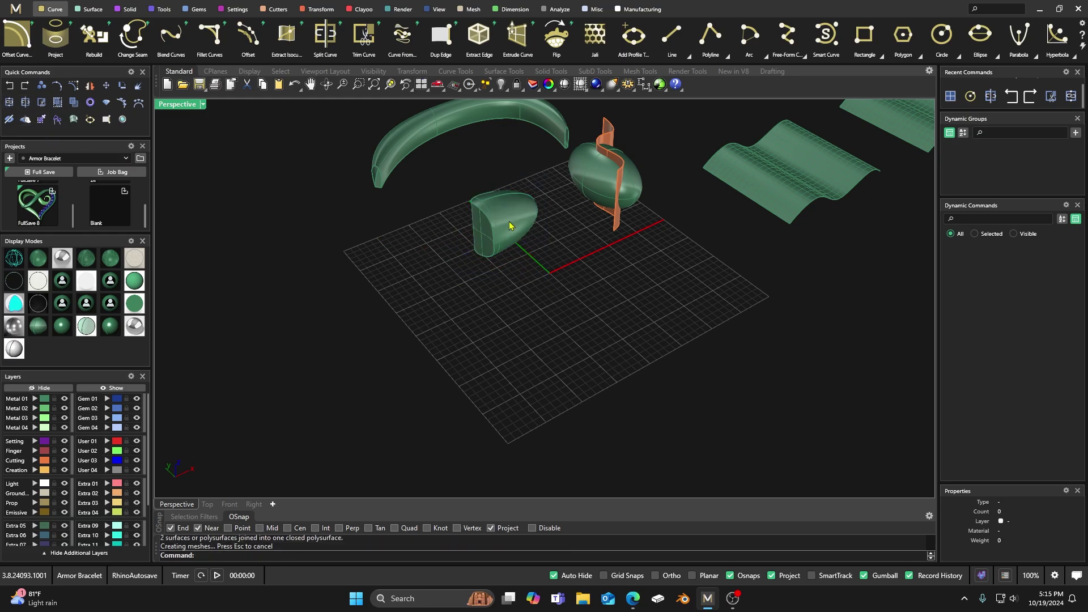
{"action": "left_click", "coordinate": [306, 331]}
Move the joined half-ellipsoid along the X axis, away from the second ellipsoid.
{"action": "scroll", "coordinate": [305, 330], "scroll_direction": "down", "scroll_amount": 2}
{"action": "right_click_drag", "start_coordinate": [304, 330], "coordinate": [275, 368]}
{"action": "scroll", "coordinate": [453, 252], "scroll_direction": "up", "scroll_amount": 4}
{"action": "scroll", "coordinate": [453, 255], "scroll_direction": "up", "scroll_amount": 2}
{"action": "left_click", "coordinate": [416, 247]}
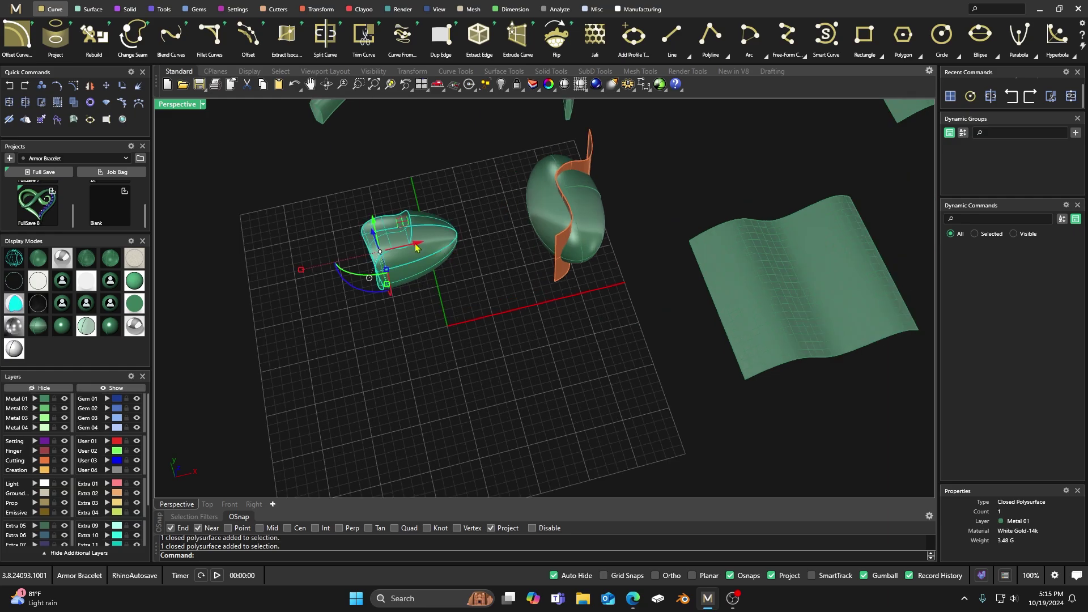
{"action": "left_click_drag", "start_coordinate": [425, 252], "coordinate": [380, 264]}
{"action": "left_click", "coordinate": [389, 349]}
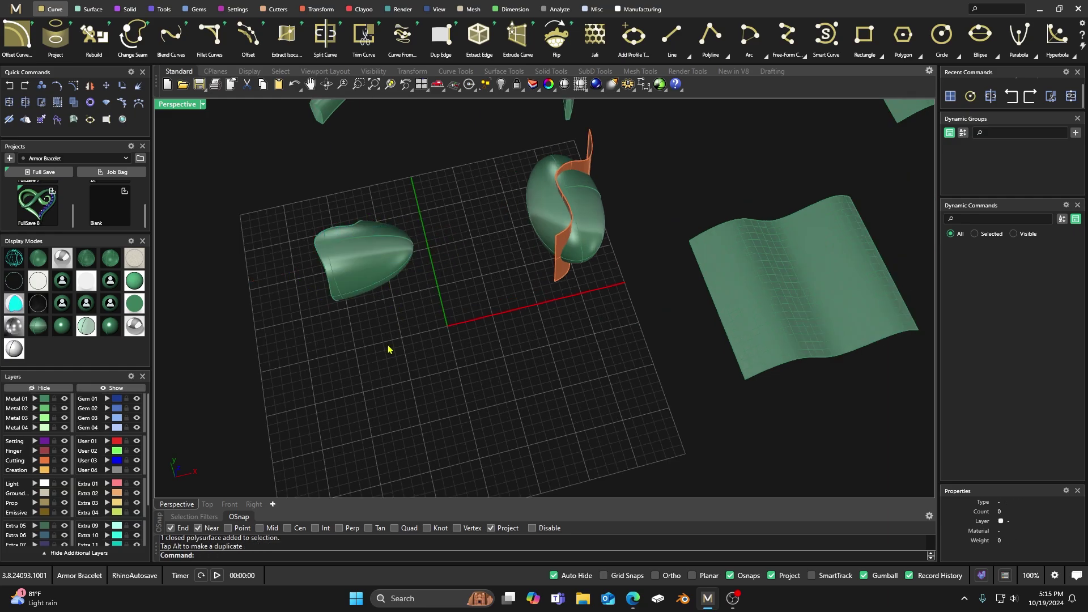
{"action": "scroll", "coordinate": [356, 331], "scroll_direction": "down", "scroll_amount": 3}
{"action": "scroll", "coordinate": [372, 342], "scroll_direction": "up", "scroll_amount": 2}
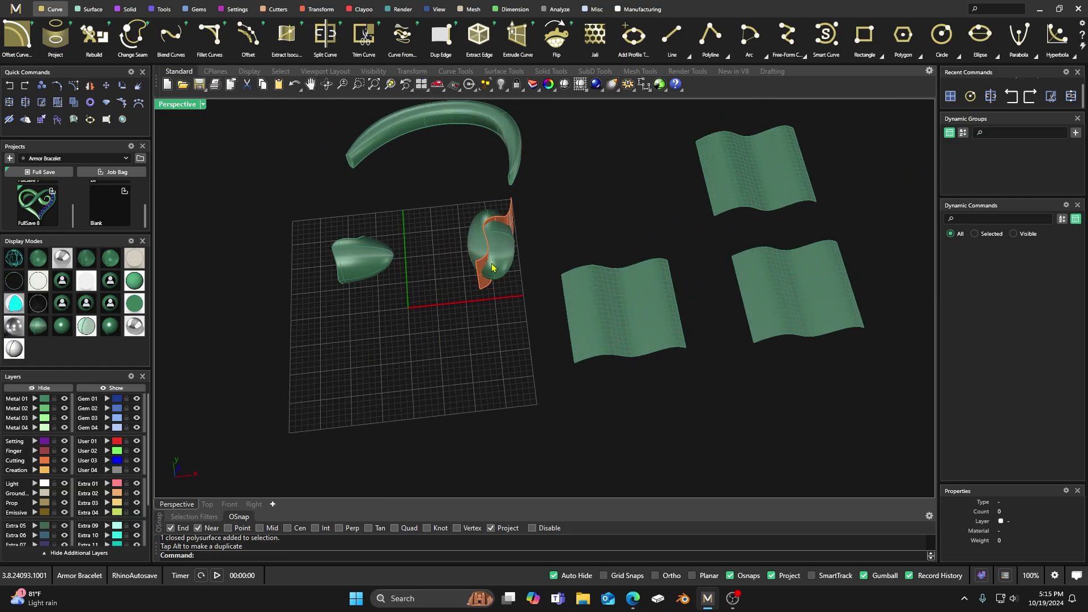
{"action": "scroll", "coordinate": [491, 271], "scroll_direction": "up", "scroll_amount": 3}
{"action": "right_click_drag", "start_coordinate": [491, 270], "coordinate": [480, 294]}
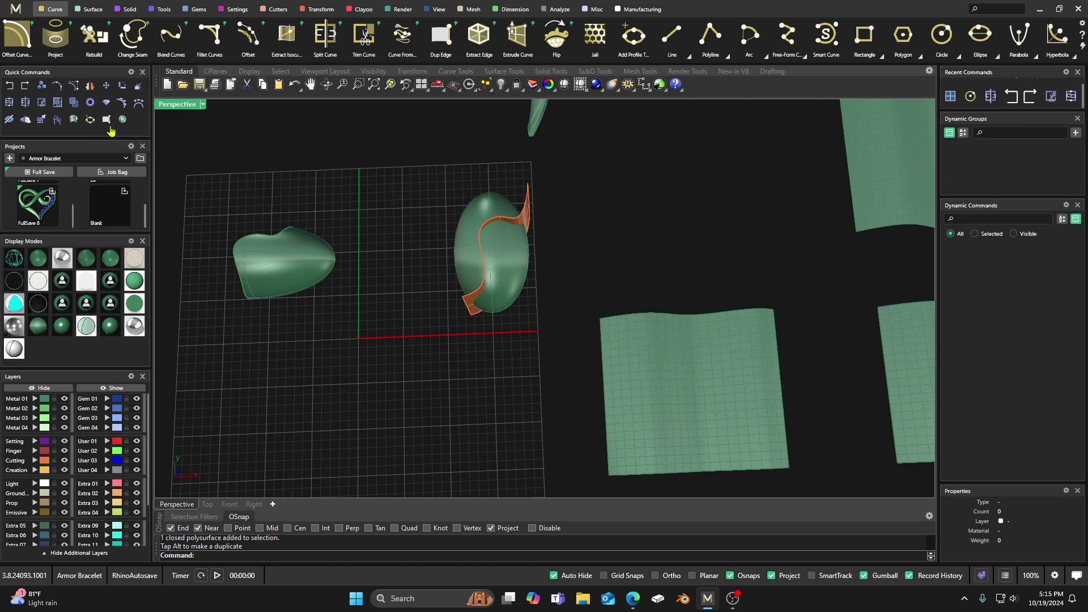
{"action": "left_click", "coordinate": [484, 214]}
{"action": "left_click", "coordinate": [425, 170]}
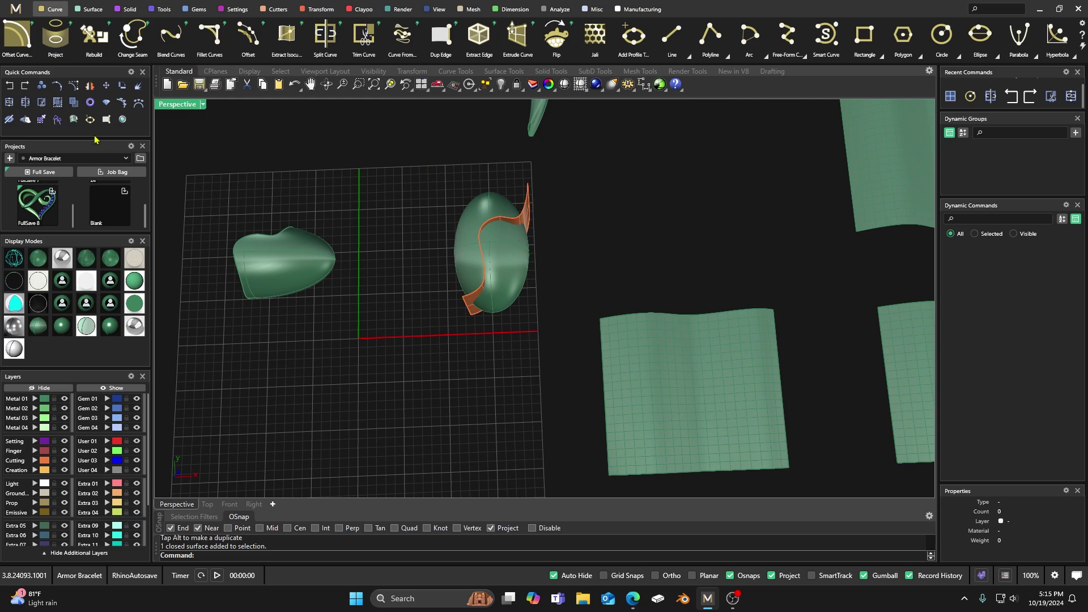
{"action": "left_click", "coordinate": [9, 104]}
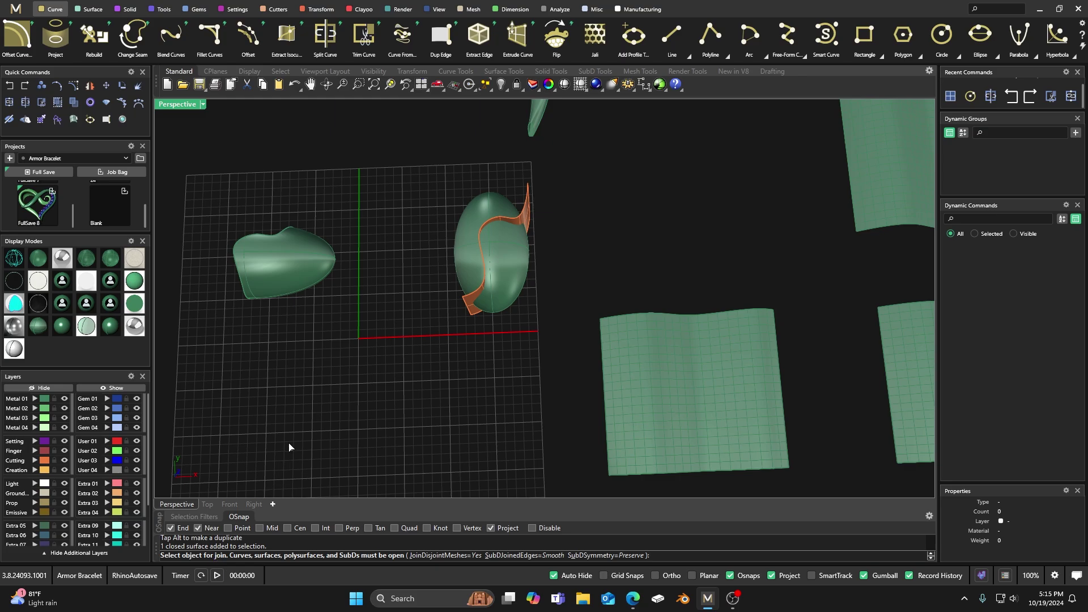
{"action": "key", "text": "Escape"}
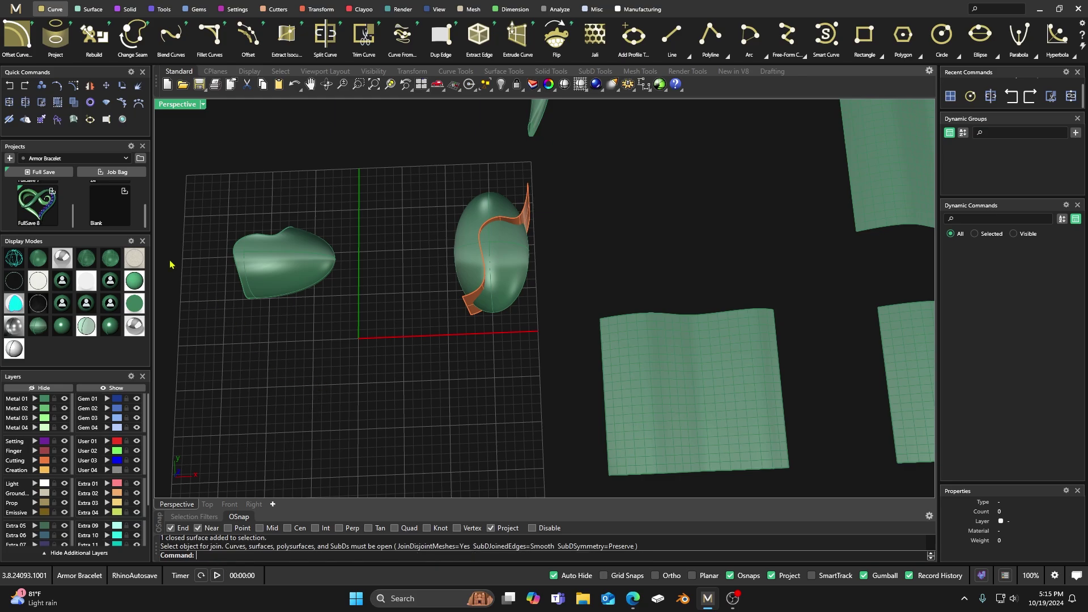
Split the upright ellipsoid, using the wavy surface that crosses it as the cutting object.
{"action": "left_click", "coordinate": [26, 103]}
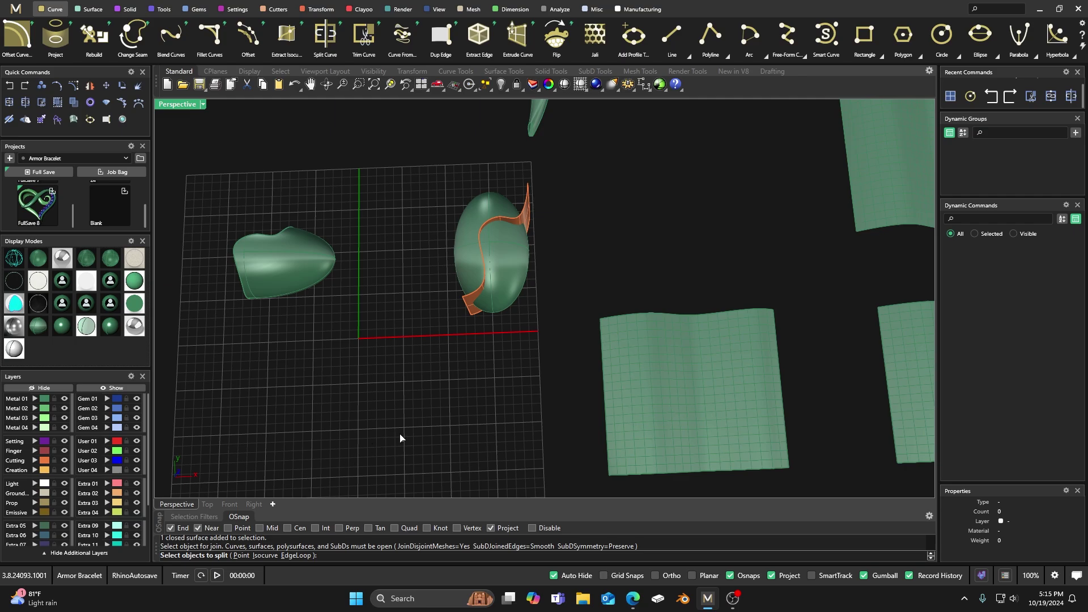
{"action": "left_click", "coordinate": [468, 260]}
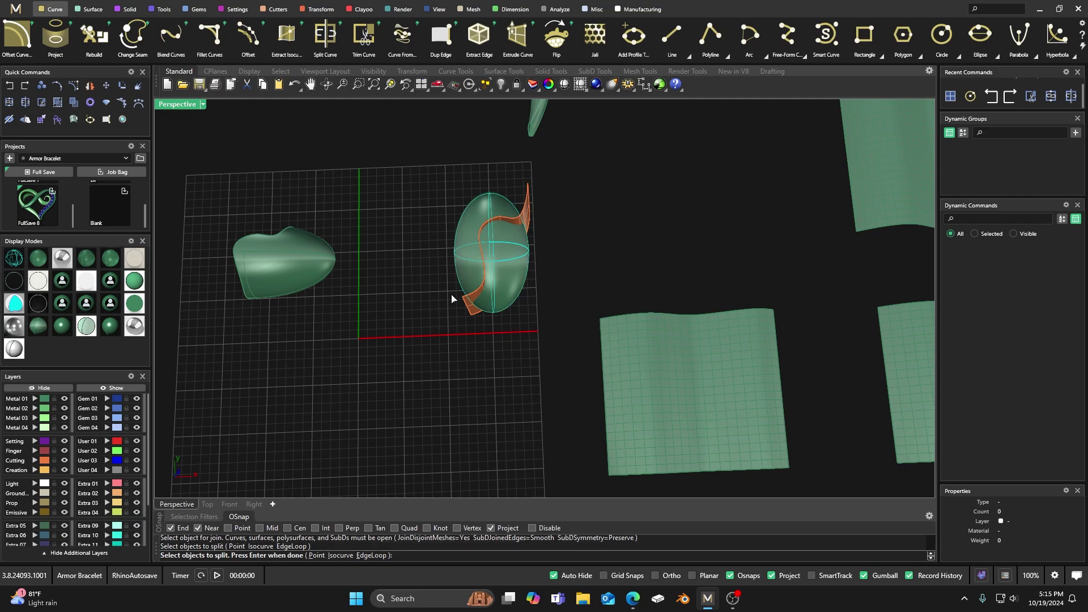
{"action": "key", "text": "Return"}
{"action": "right_click_drag", "start_coordinate": [498, 340], "coordinate": [558, 210]}
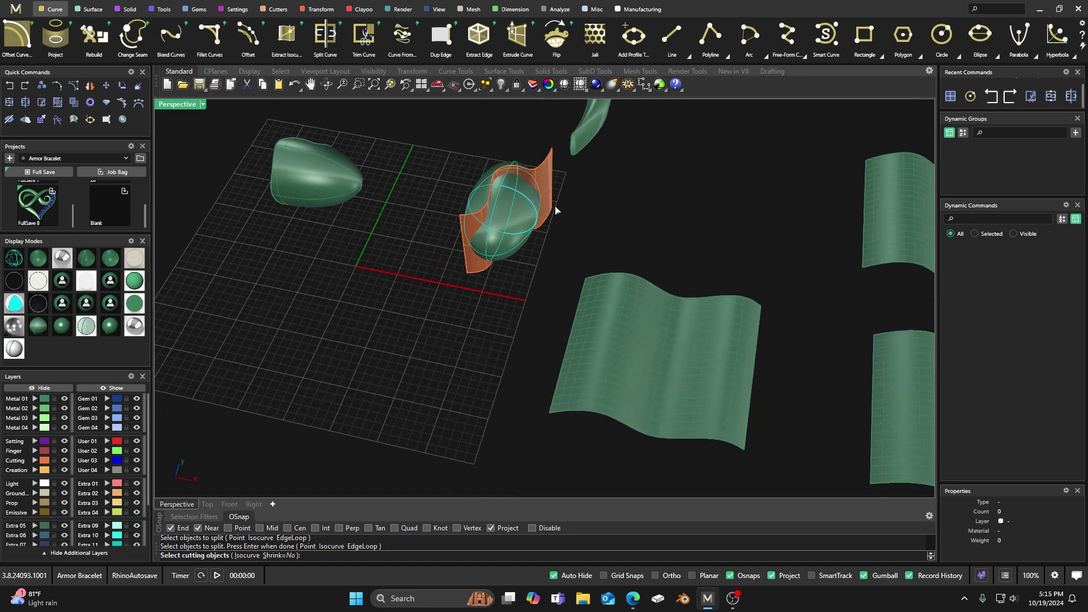
{"action": "left_click", "coordinate": [549, 178]}
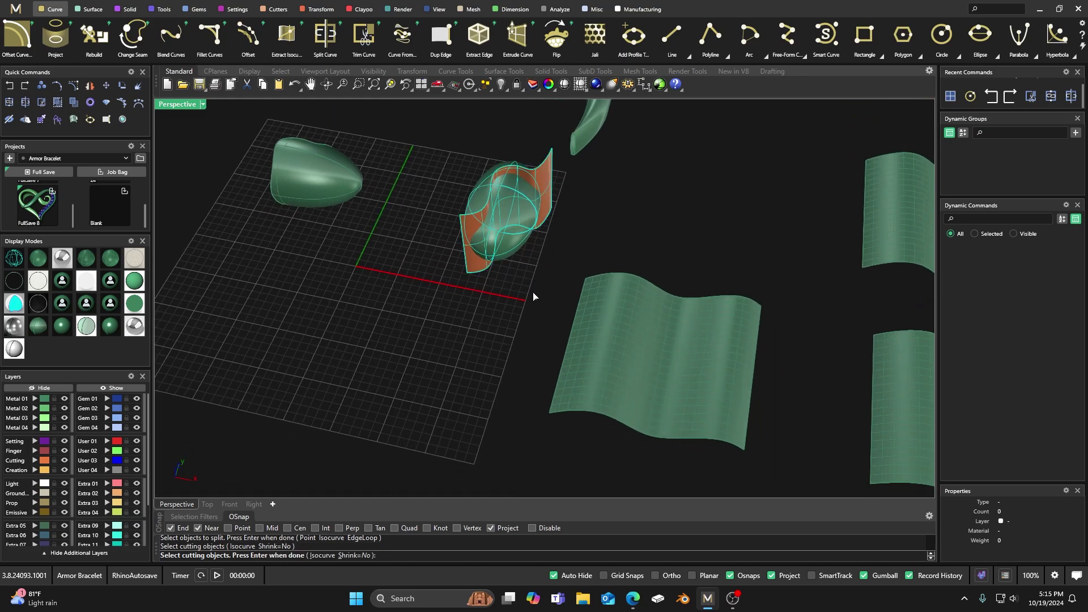
{"action": "key", "text": "Return"}
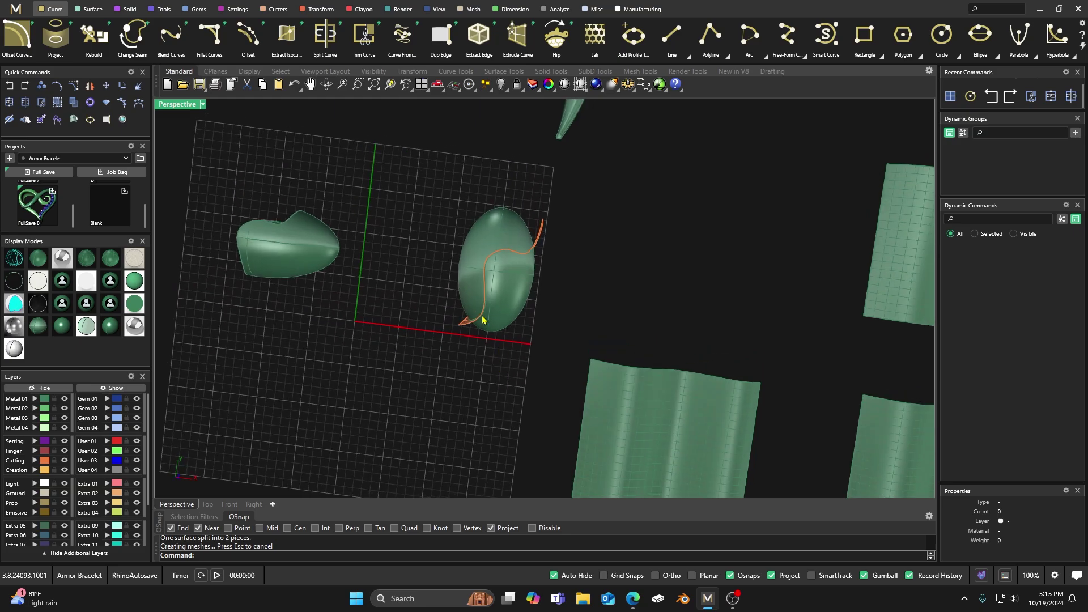
Move the split ellipsoid half nearer the trimmed half-ellipsoid along the X axis, away from the wavy cutting surface.
{"action": "left_click", "coordinate": [489, 228]}
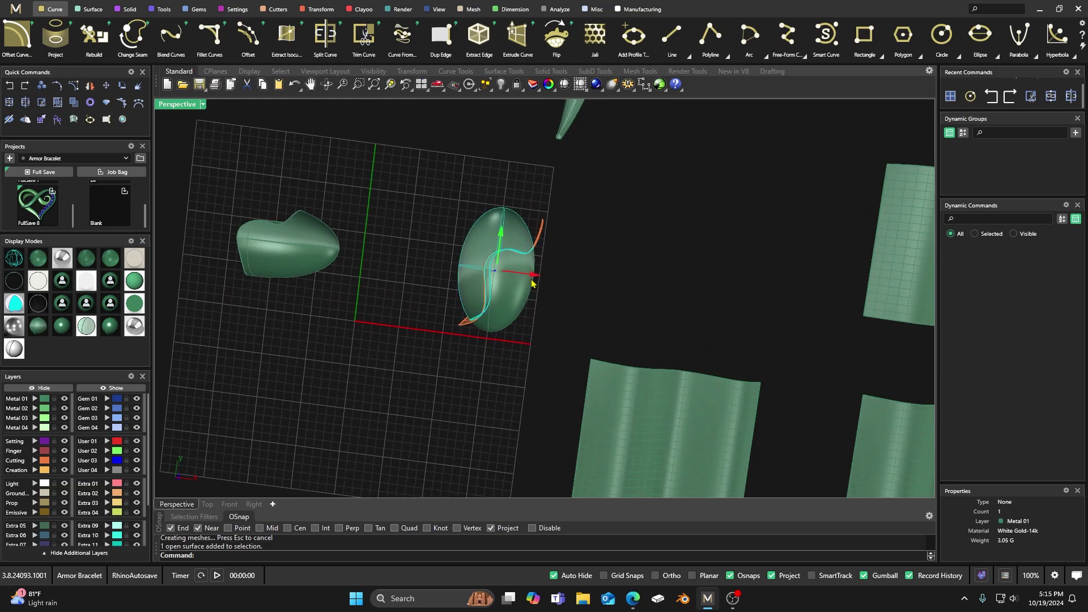
{"action": "left_click_drag", "start_coordinate": [531, 276], "coordinate": [498, 282]}
{"action": "left_click", "coordinate": [505, 166]}
{"action": "right_click_drag", "start_coordinate": [445, 366], "coordinate": [479, 239]}
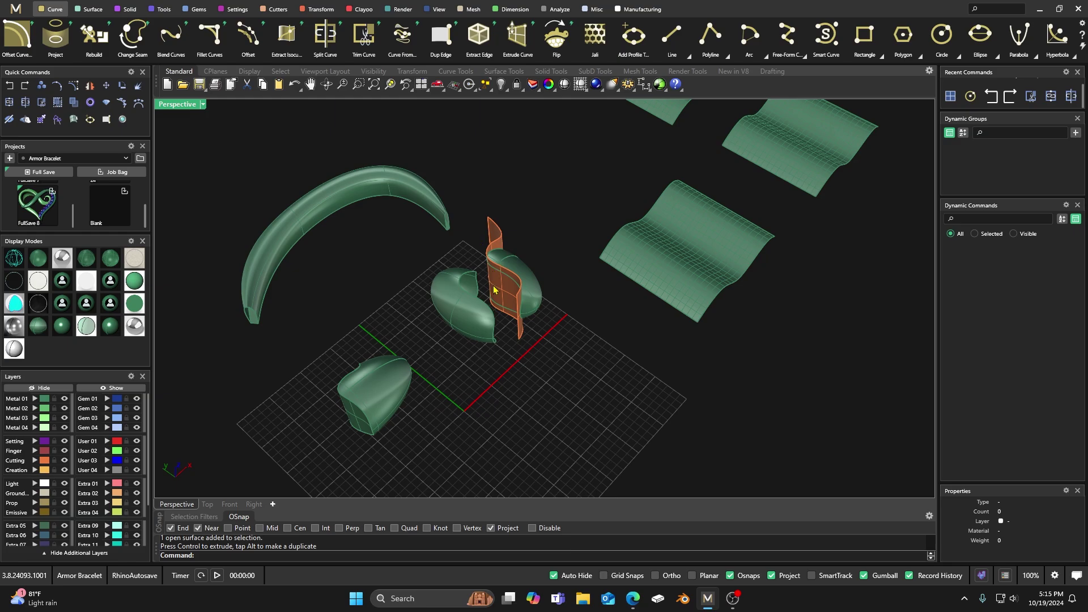
Split the wavy surface with the remaining ellipsoid half and delete the part protruding outside it.
{"action": "scroll", "coordinate": [490, 262], "scroll_direction": "up", "scroll_amount": 5}
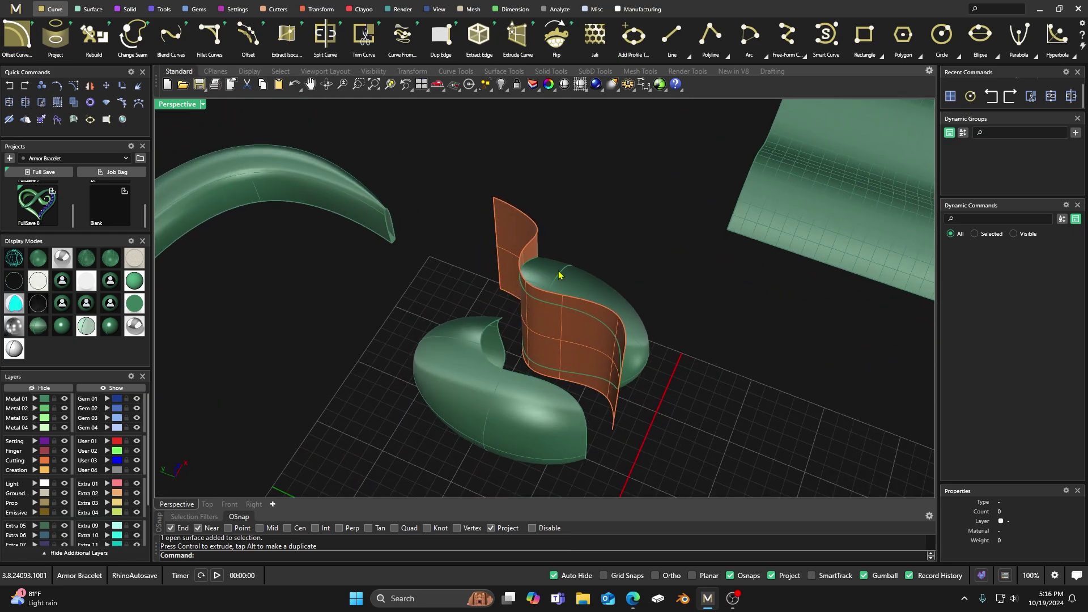
{"action": "left_click", "coordinate": [26, 103]}
{"action": "left_click", "coordinate": [501, 225]}
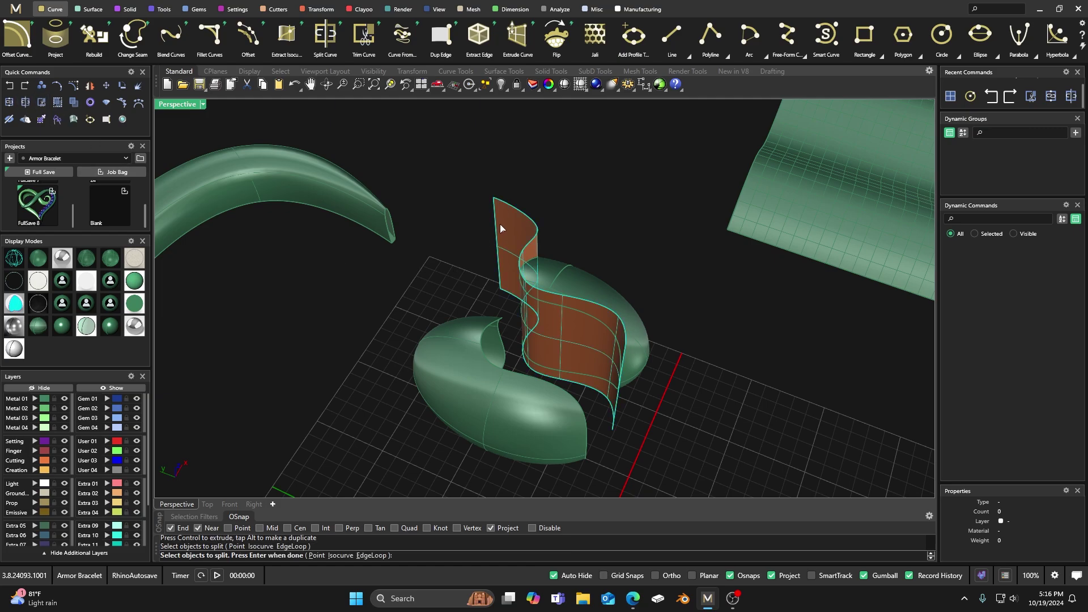
{"action": "key", "text": "Return"}
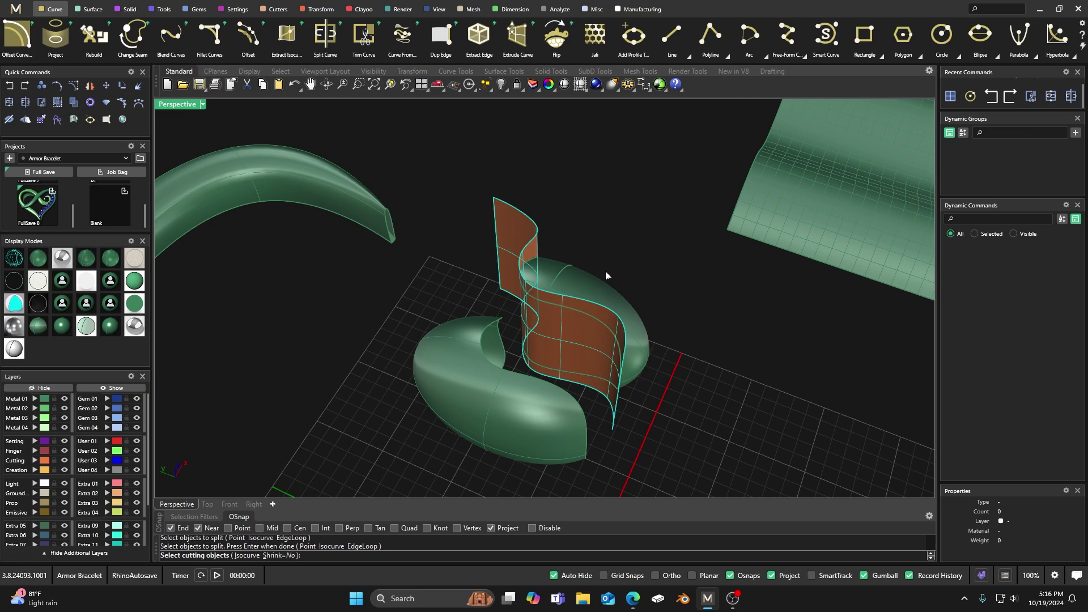
{"action": "left_click", "coordinate": [590, 279]}
{"action": "key", "text": "Return"}
{"action": "left_click", "coordinate": [518, 237]}
{"action": "key", "text": "Delete"}
Join the remaining ellipsoid half and the wavy surface piece inside it into one closed polysurface.
{"action": "left_click_drag", "start_coordinate": [580, 254], "coordinate": [552, 335]}
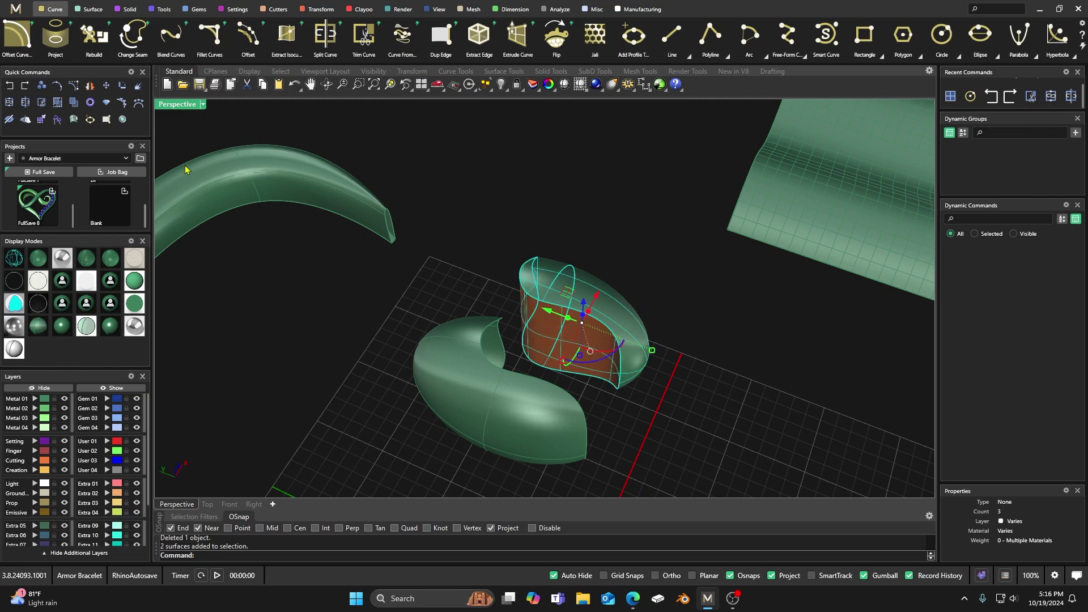
{"action": "left_click", "coordinate": [9, 103]}
{"action": "left_click", "coordinate": [497, 184]}
{"action": "left_click", "coordinate": [553, 292]}
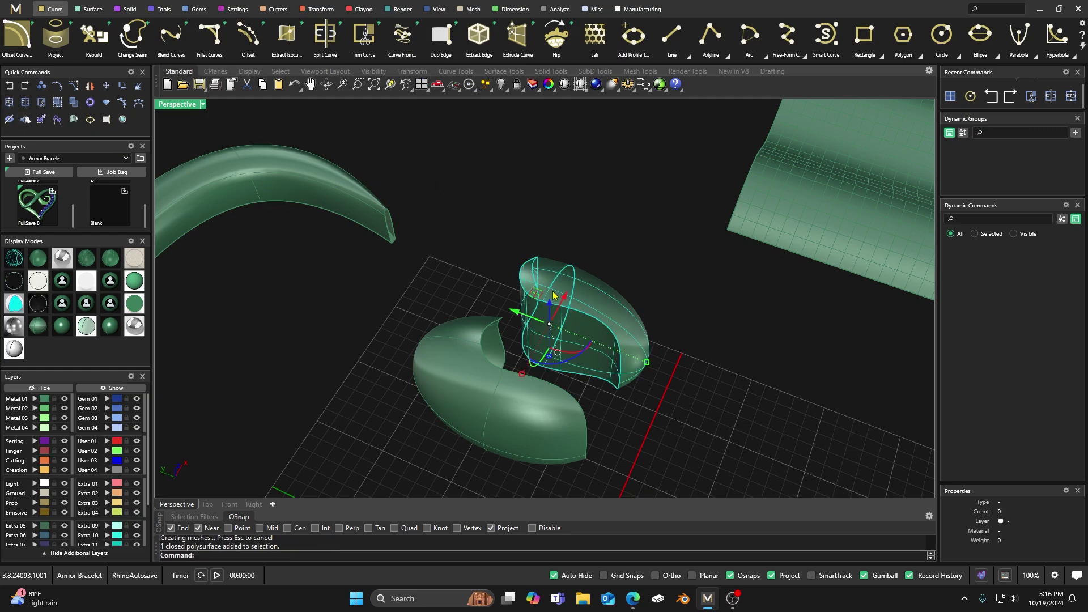
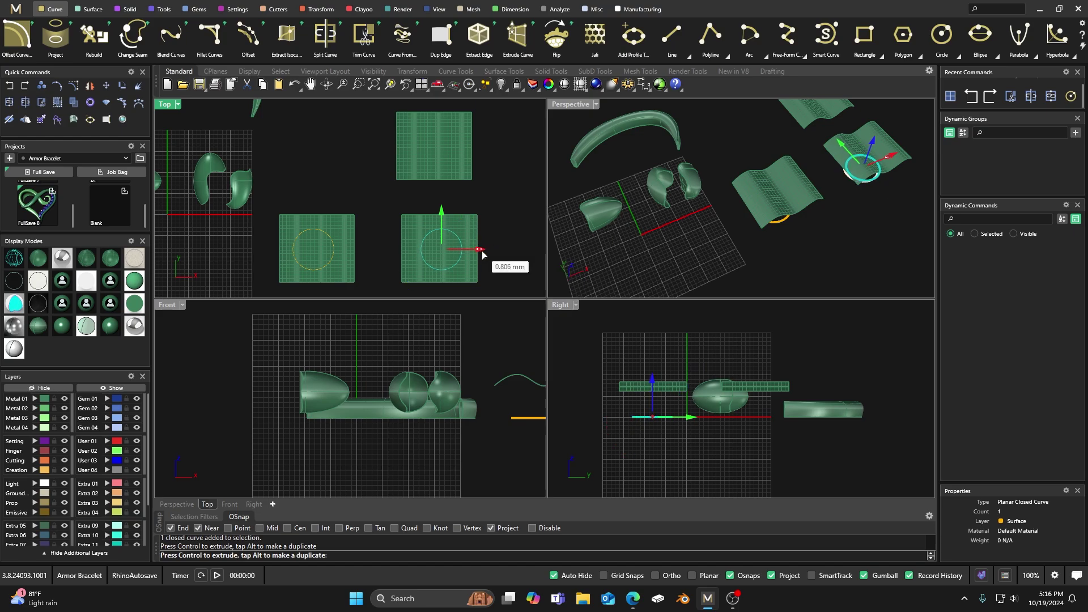
Copy the circle beneath the two other wavy surfaces: one along X and another along Y to the rear surface.
{"action": "left_click_drag", "start_coordinate": [477, 255], "coordinate": [480, 252]}
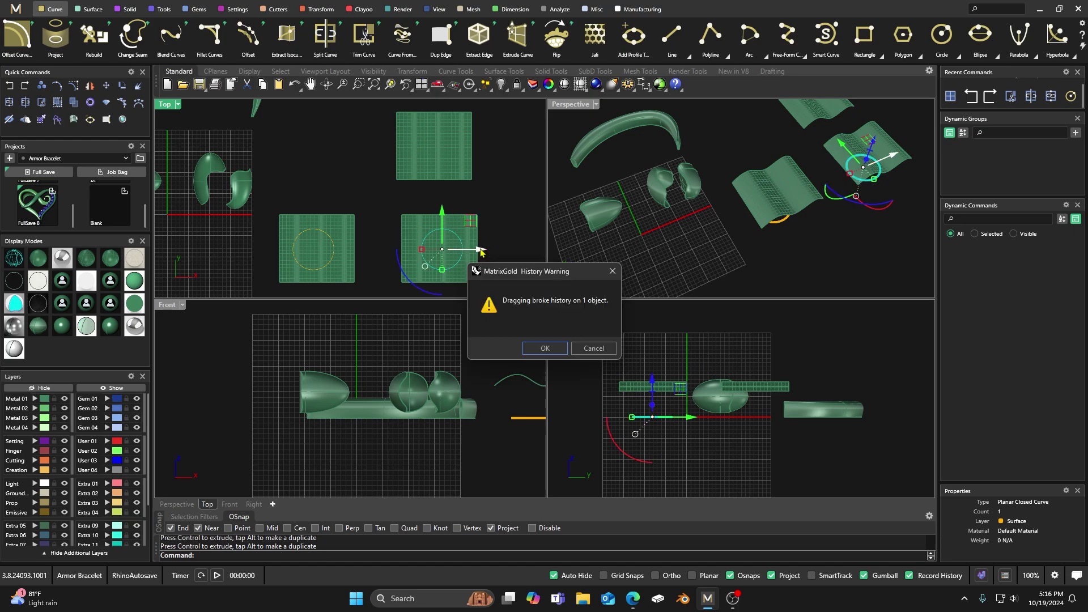
{"action": "left_click", "coordinate": [545, 348]}
{"action": "left_click_drag", "start_coordinate": [443, 217], "coordinate": [447, 119]}
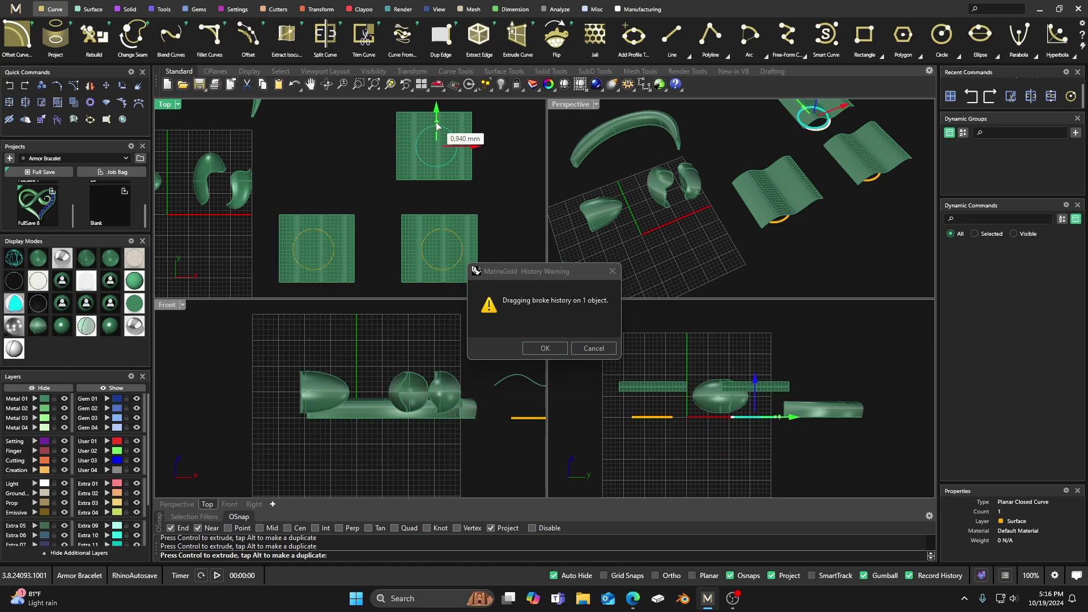
{"action": "left_click", "coordinate": [545, 348]}
{"action": "key", "text": "Escape"}
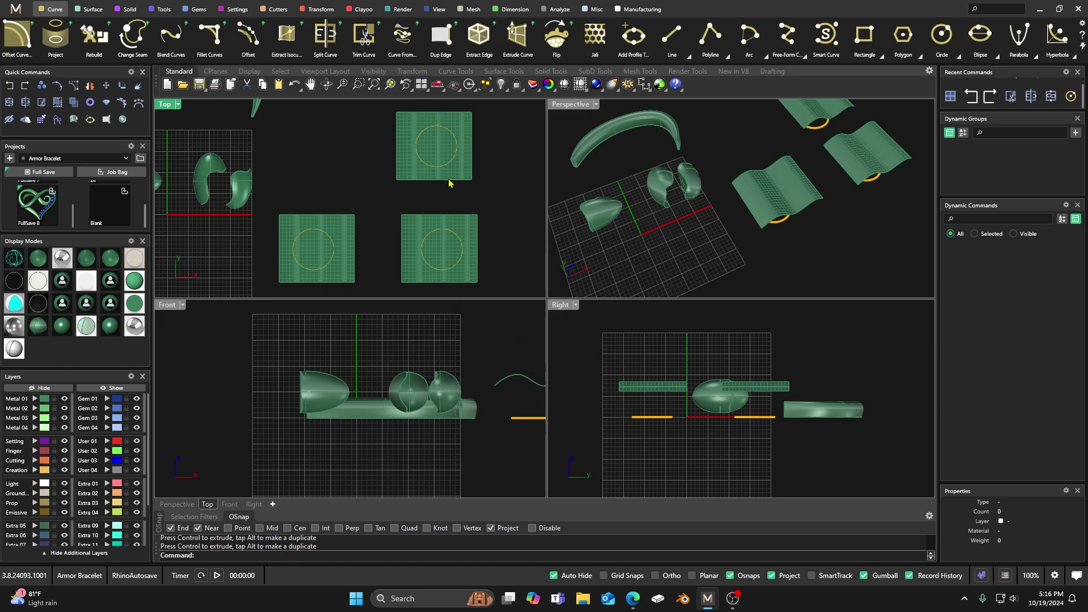
{"action": "left_click", "coordinate": [352, 226]}
{"action": "left_click", "coordinate": [409, 225]}
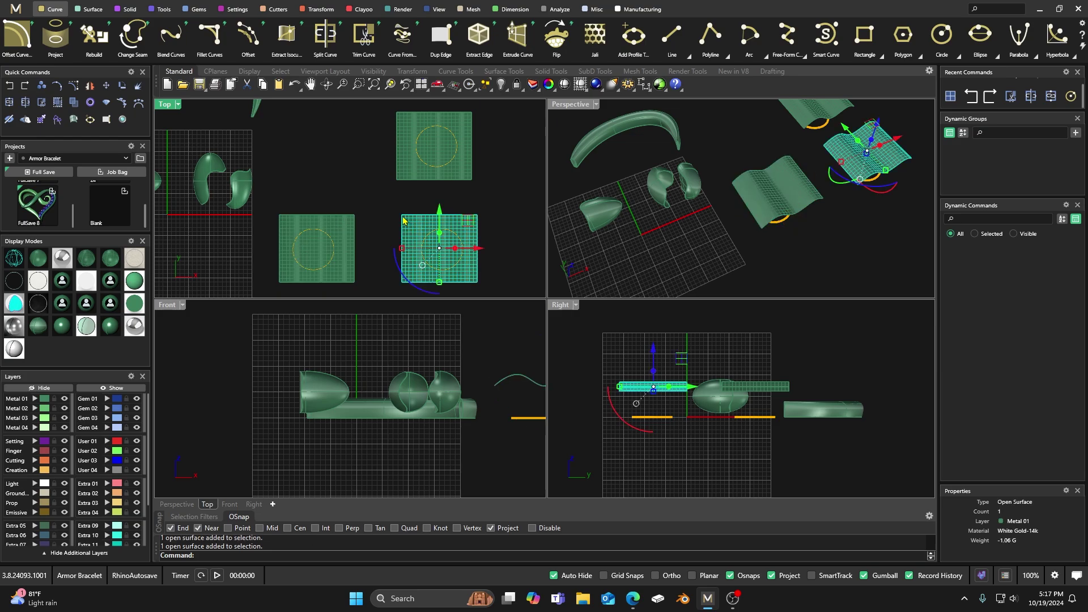
{"action": "left_click", "coordinate": [391, 183]}
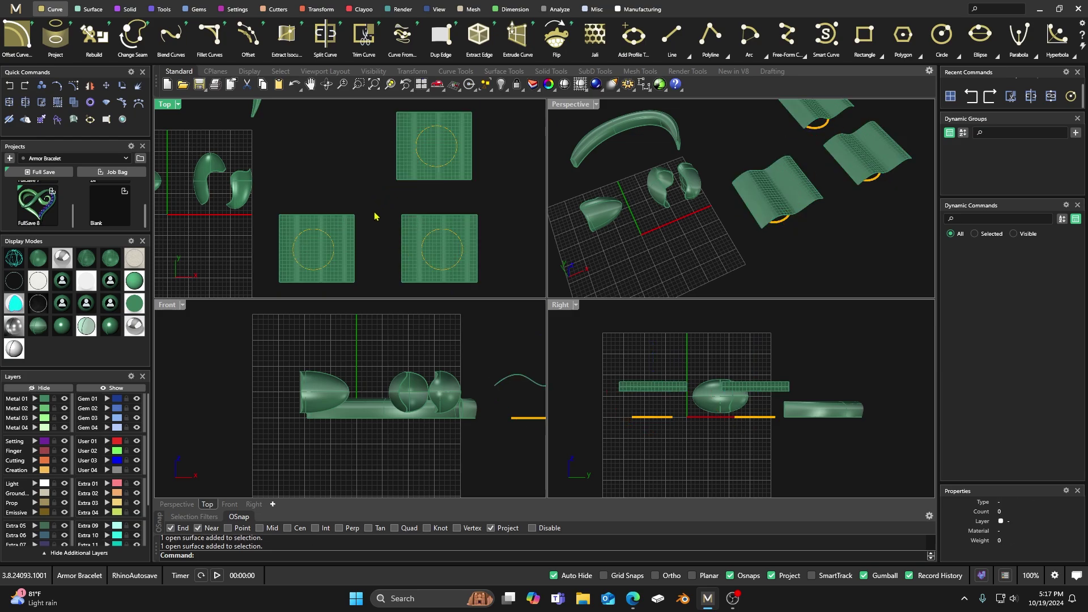
{"action": "right_click_drag", "start_coordinate": [417, 340], "coordinate": [317, 345]}
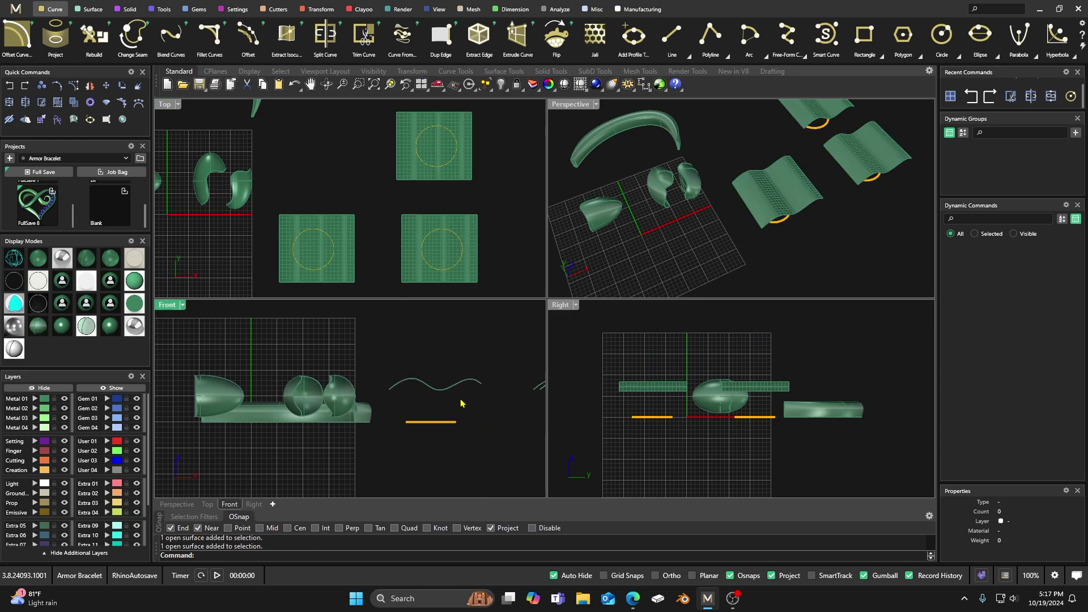
{"action": "right_click_drag", "start_coordinate": [462, 403], "coordinate": [349, 406]}
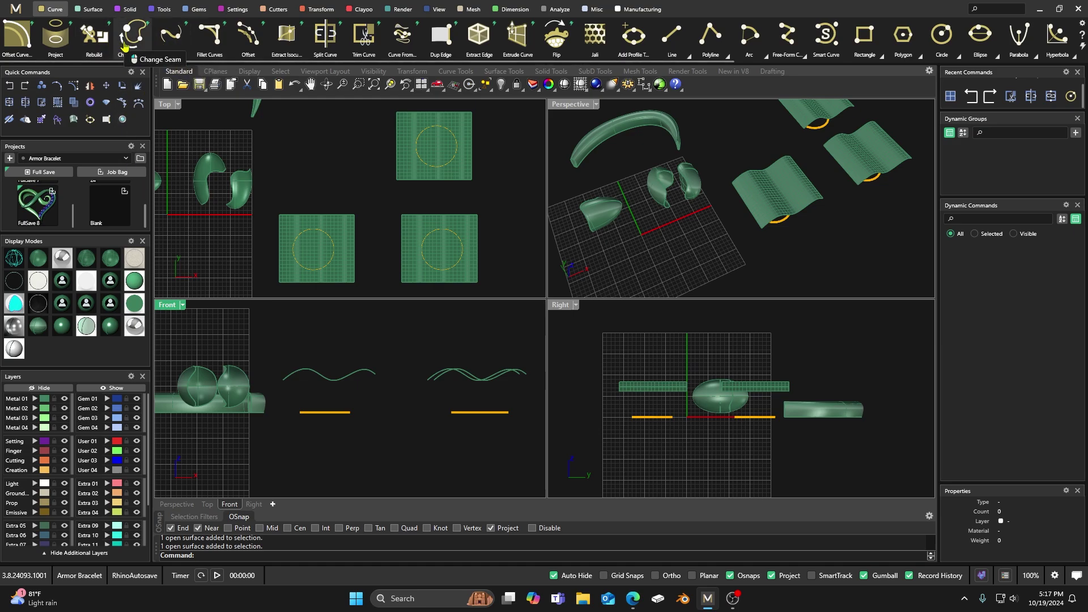
Project the rear circle onto the wavy surface above it, using the Project To Top direction.
{"action": "left_click", "coordinate": [55, 38]}
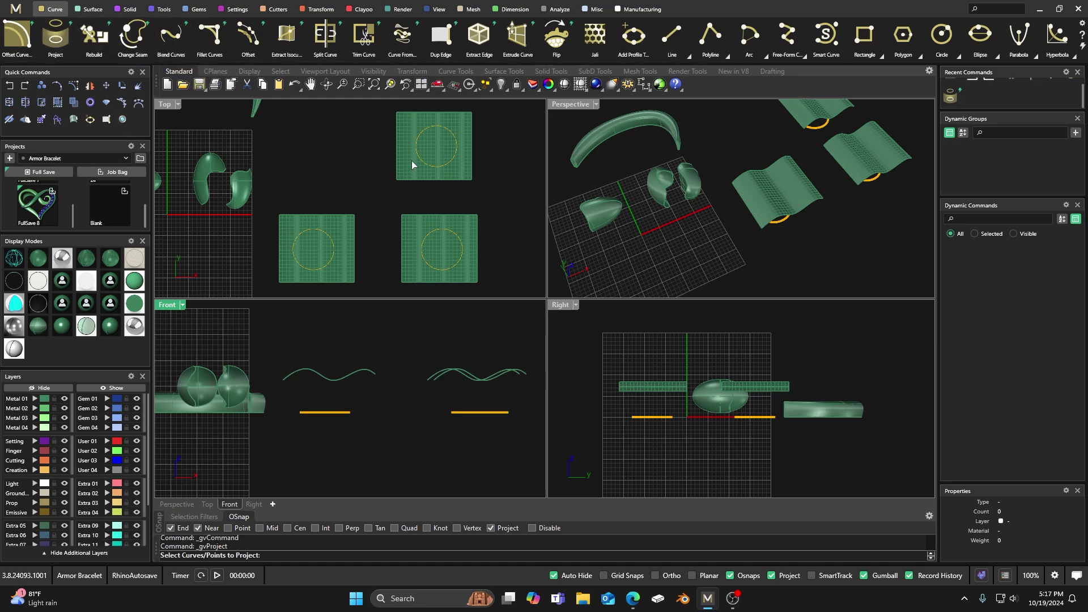
{"action": "left_click", "coordinate": [431, 168]}
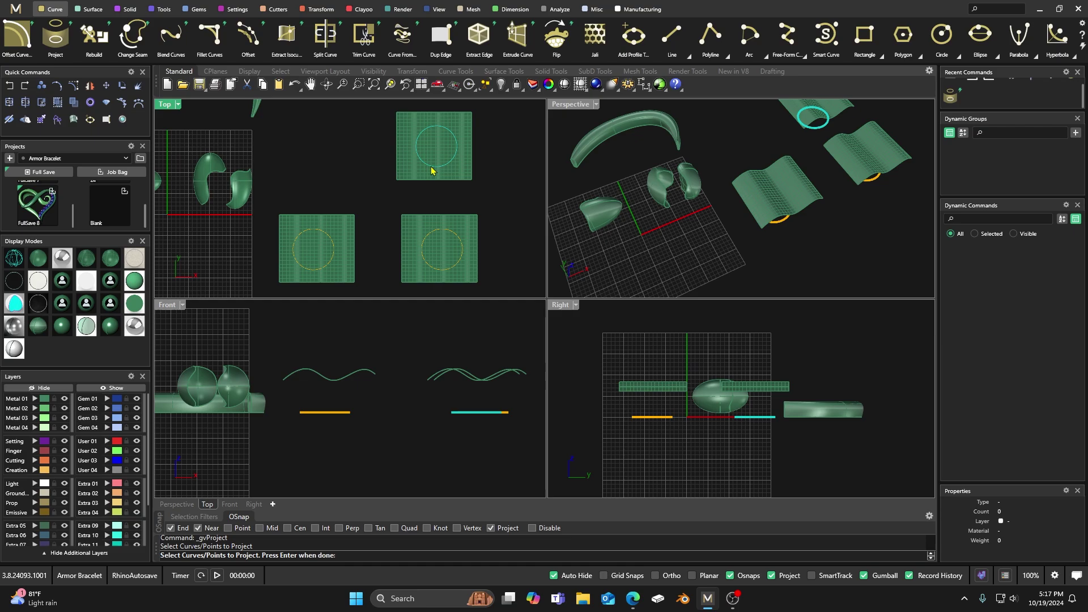
{"action": "key", "text": "Return"}
{"action": "left_click", "coordinate": [437, 150]}
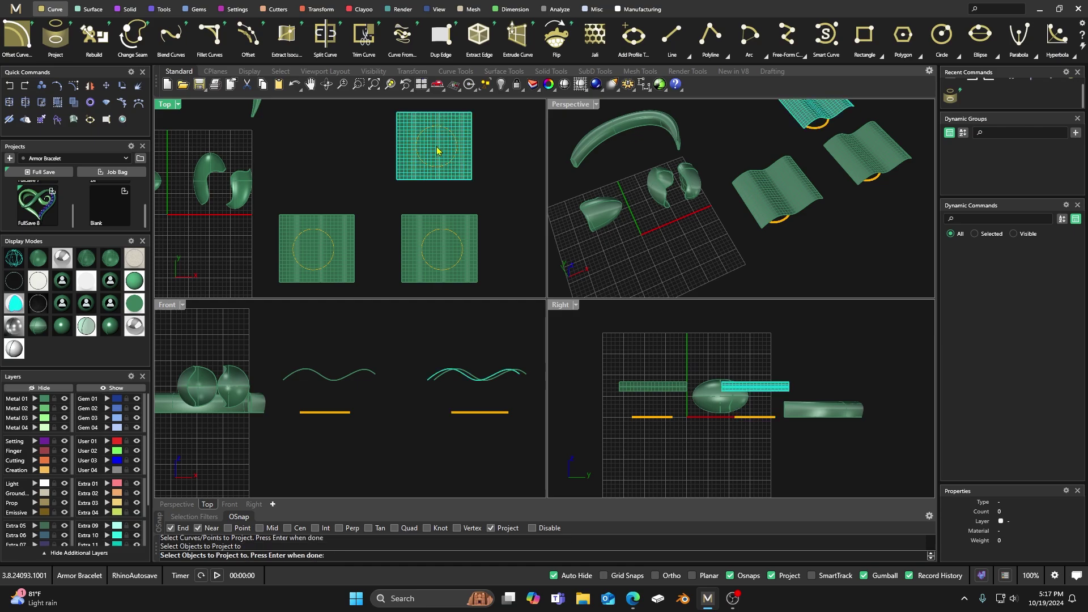
{"action": "key", "text": "Return"}
{"action": "double_click", "coordinate": [565, 108]}
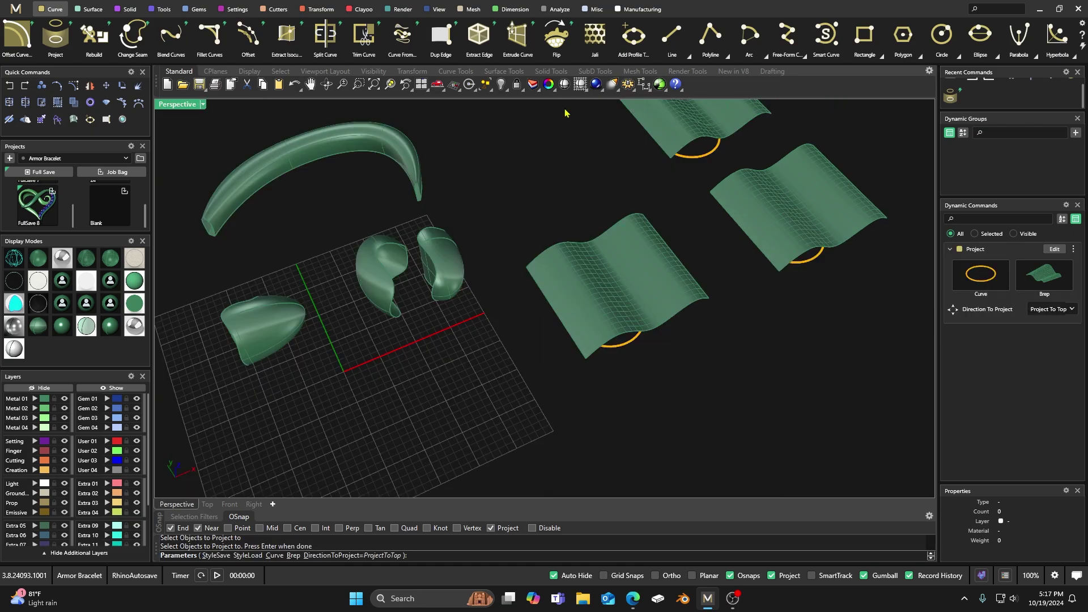
{"action": "key", "text": "Return"}
Split the rear wavy surface with its projected curve and delete the portion outside the curve.
{"action": "scroll", "coordinate": [496, 298], "scroll_direction": "down", "scroll_amount": 5}
{"action": "right_click_drag", "start_coordinate": [496, 300], "coordinate": [480, 258]}
{"action": "scroll", "coordinate": [662, 223], "scroll_direction": "up", "scroll_amount": 6}
{"action": "right_click_drag", "start_coordinate": [569, 204], "coordinate": [576, 187]}
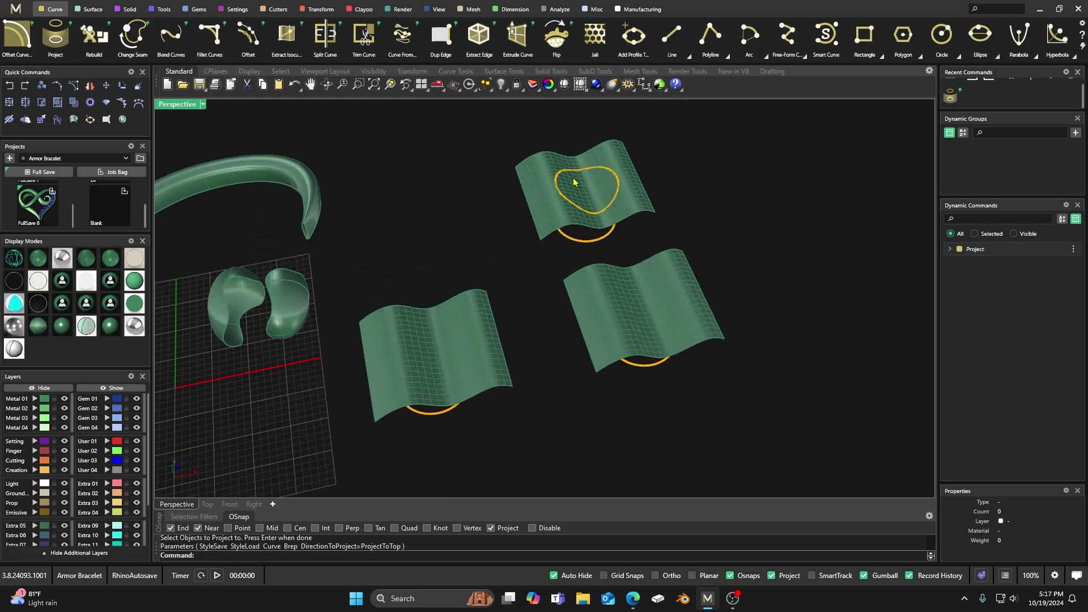
{"action": "left_click", "coordinate": [25, 102]}
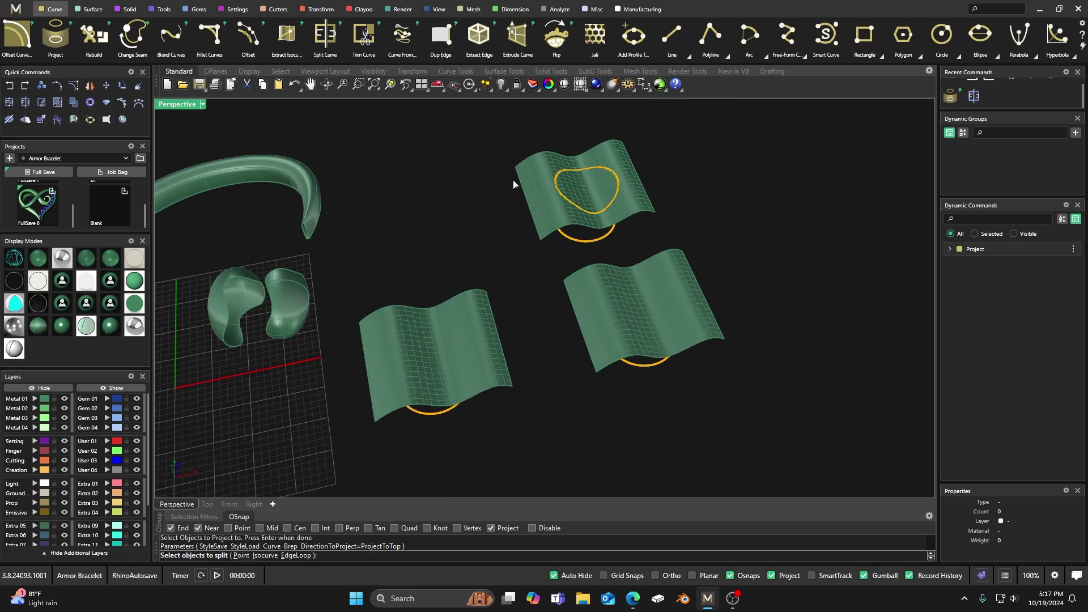
{"action": "left_click", "coordinate": [532, 174]}
{"action": "key", "text": "Return"}
{"action": "left_click", "coordinate": [569, 175]}
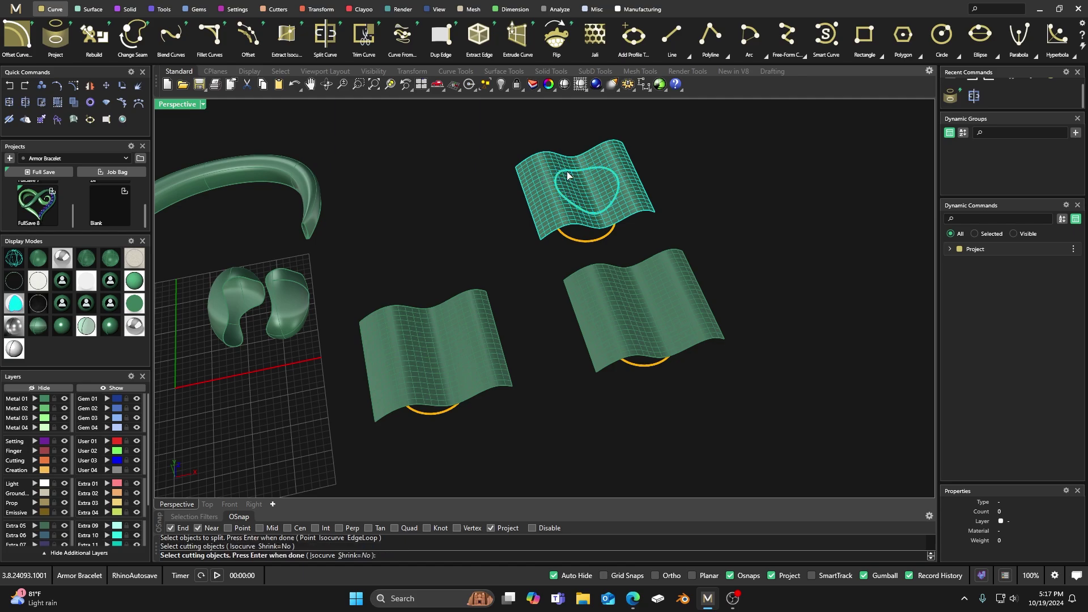
{"action": "key", "text": "Return"}
{"action": "left_click", "coordinate": [554, 167]}
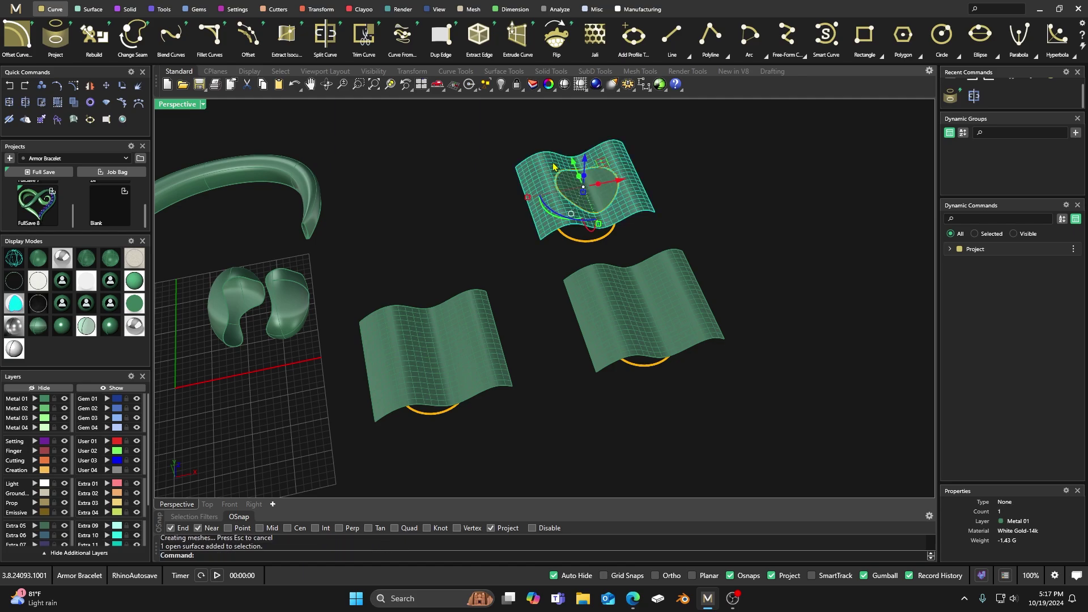
{"action": "key", "text": "Delete"}
From the Top view, split the front wavy surface farther along X with its flat circle and delete the inner disc.
{"action": "right_click_drag", "start_coordinate": [560, 210], "coordinate": [546, 182]}
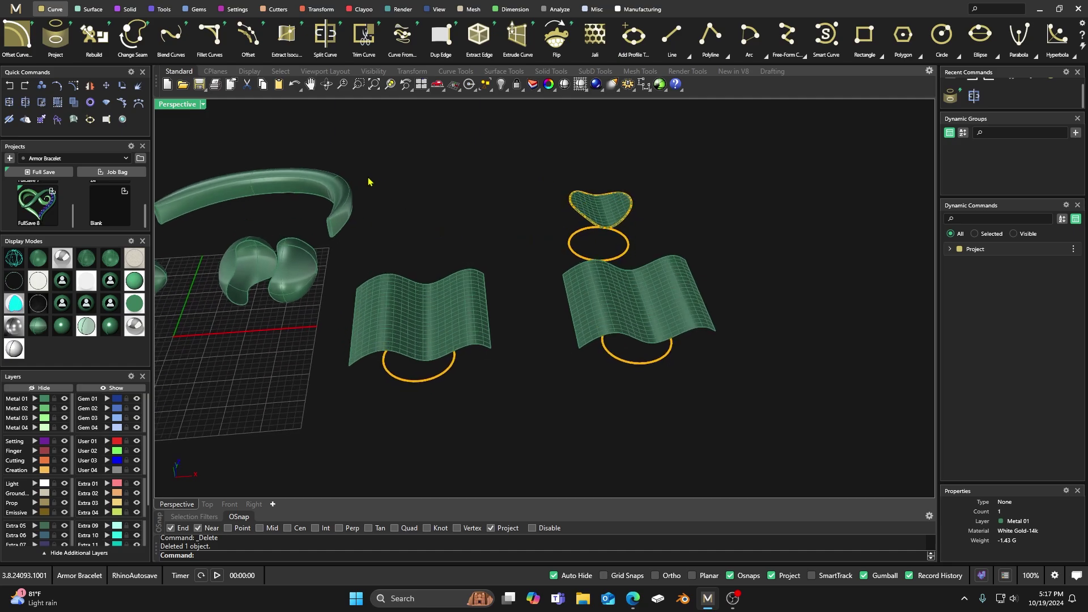
{"action": "double_click", "coordinate": [173, 104]}
{"action": "scroll", "coordinate": [328, 165], "scroll_direction": "up", "scroll_amount": 3}
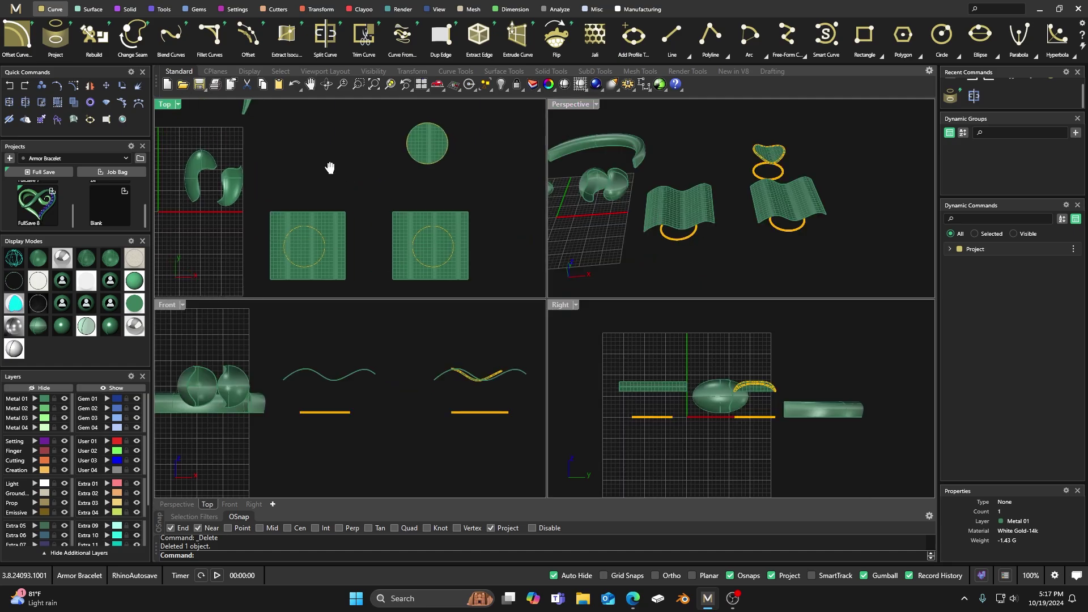
{"action": "scroll", "coordinate": [374, 227], "scroll_direction": "up", "scroll_amount": 3}
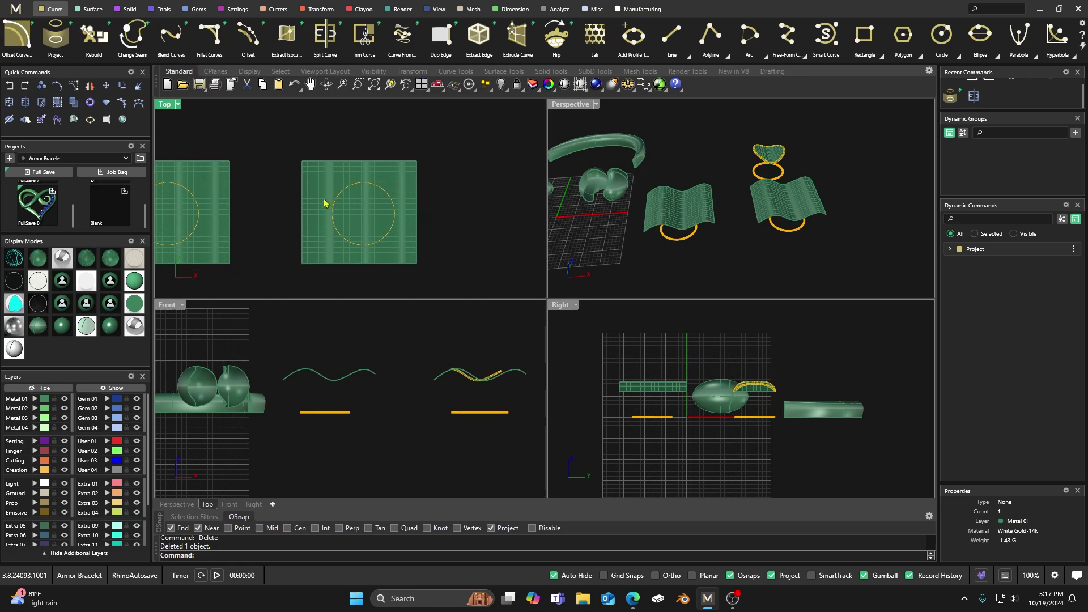
{"action": "left_click", "coordinate": [26, 103]}
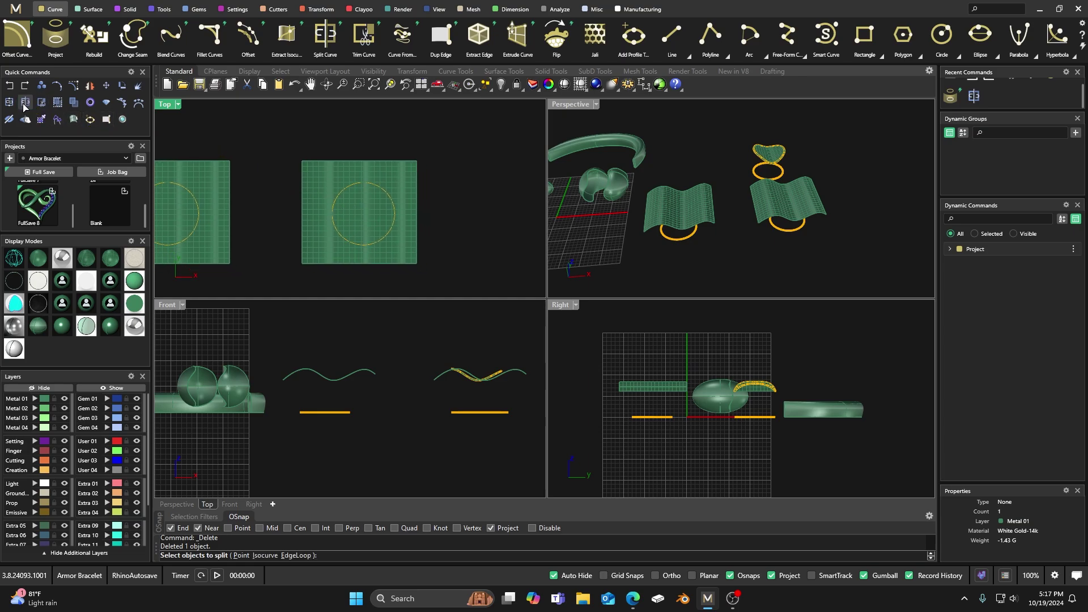
{"action": "left_click", "coordinate": [391, 176]}
{"action": "key", "text": "Return"}
{"action": "left_click", "coordinate": [386, 199]}
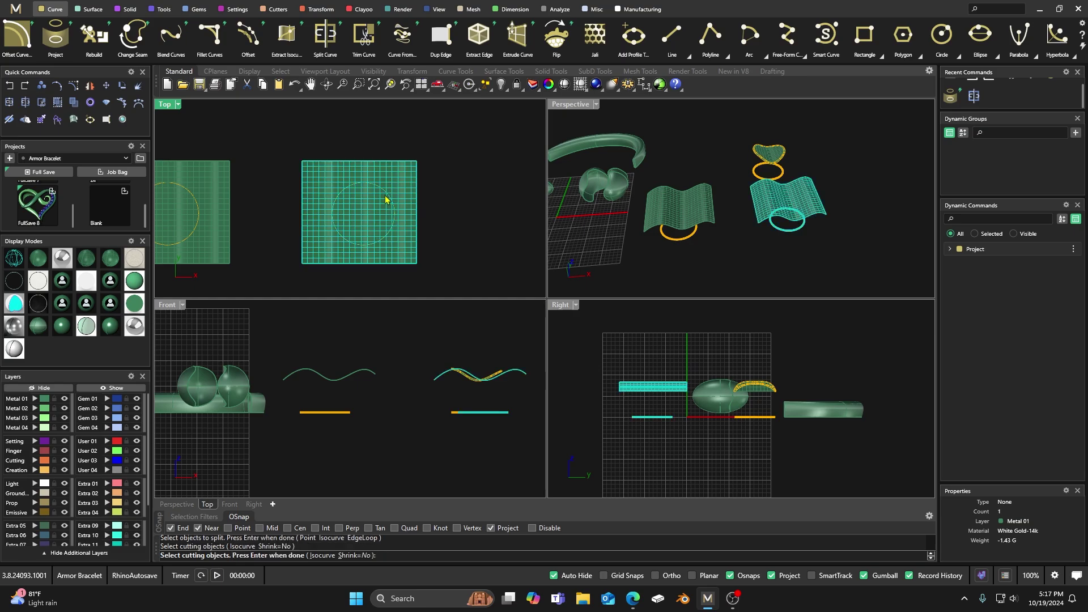
{"action": "key", "text": "Return"}
{"action": "left_click", "coordinate": [371, 214]}
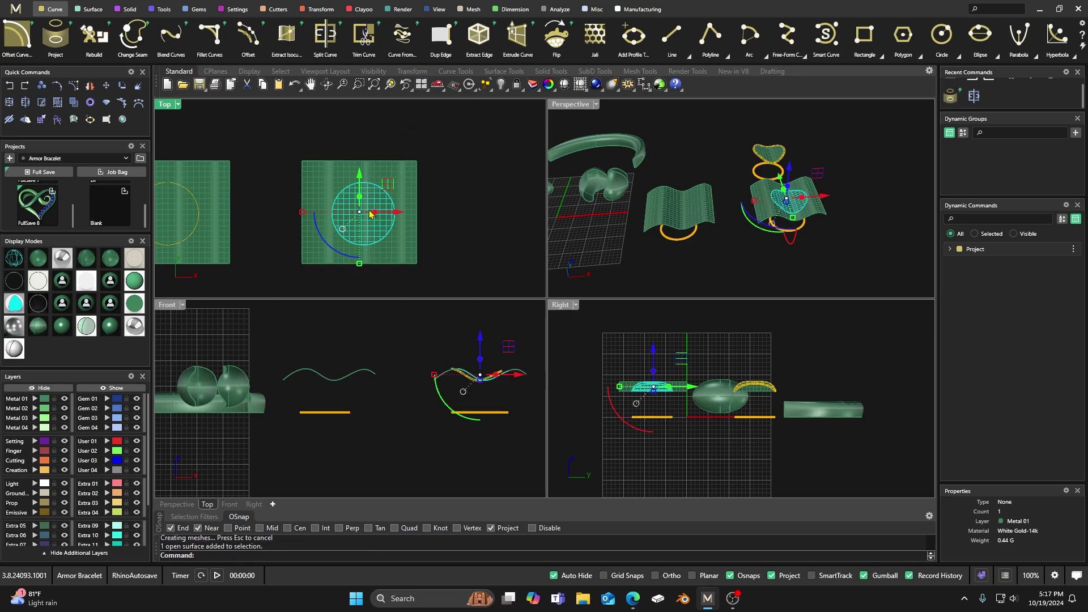
{"action": "key", "text": "Delete"}
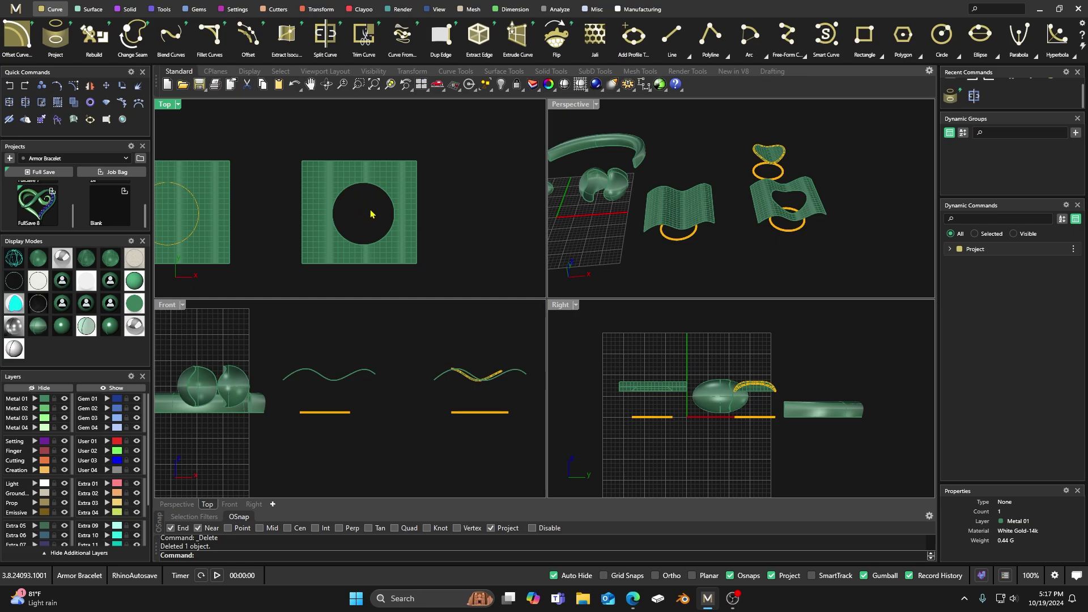
Trim the remaining uncut wavy surface with its circle in the Top view, removing everything outside the circle.
{"action": "scroll", "coordinate": [471, 386], "scroll_direction": "up", "scroll_amount": 3}
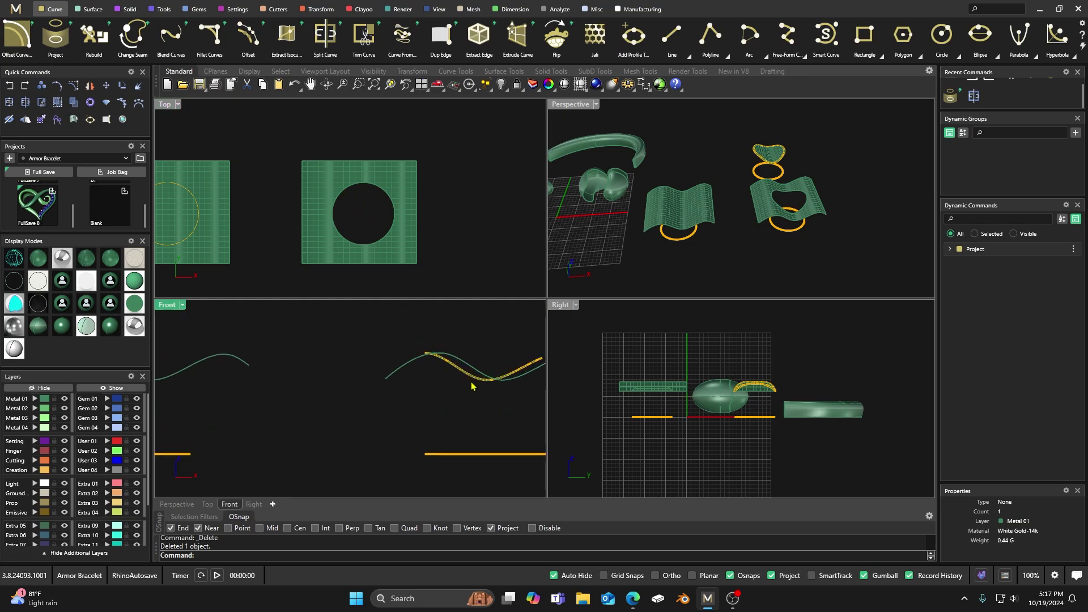
{"action": "right_click_drag", "start_coordinate": [288, 263], "coordinate": [355, 250]}
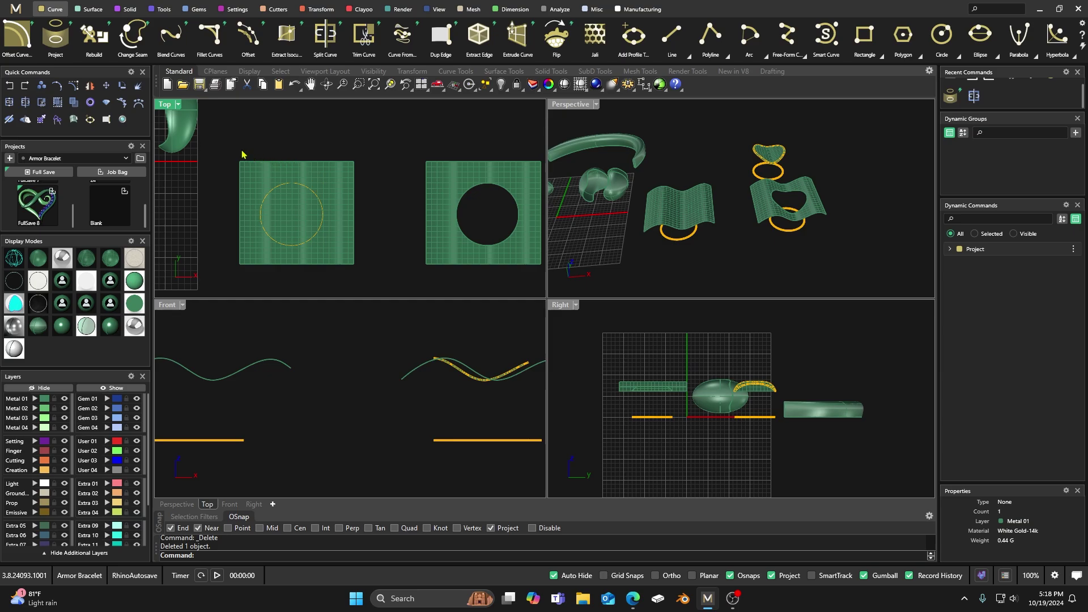
{"action": "left_click_drag", "start_coordinate": [221, 151], "coordinate": [369, 284]}
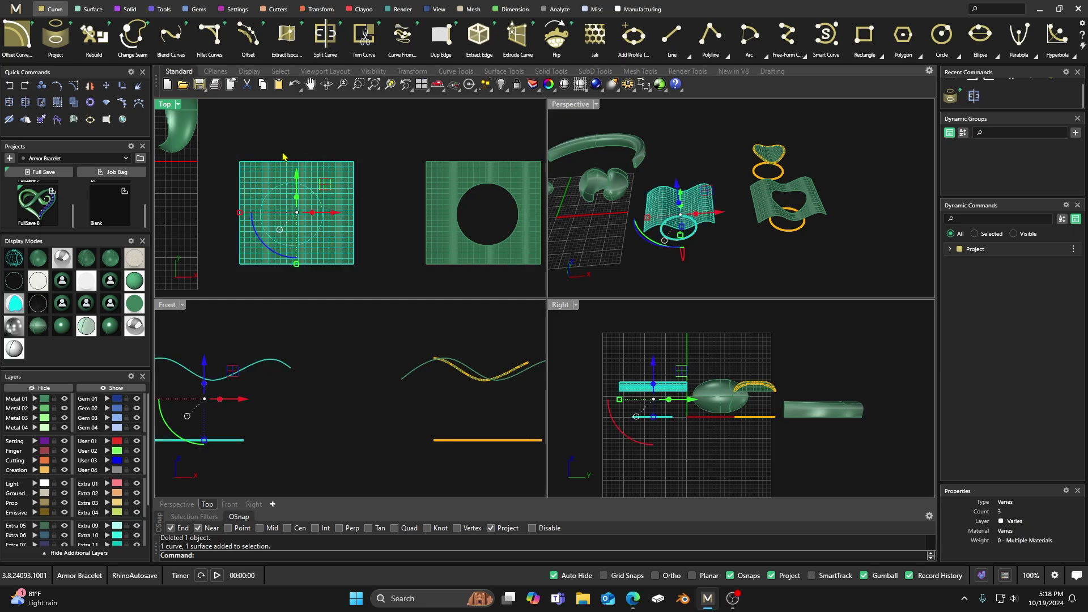
{"action": "left_click", "coordinate": [41, 103]}
{"action": "left_click", "coordinate": [317, 183]}
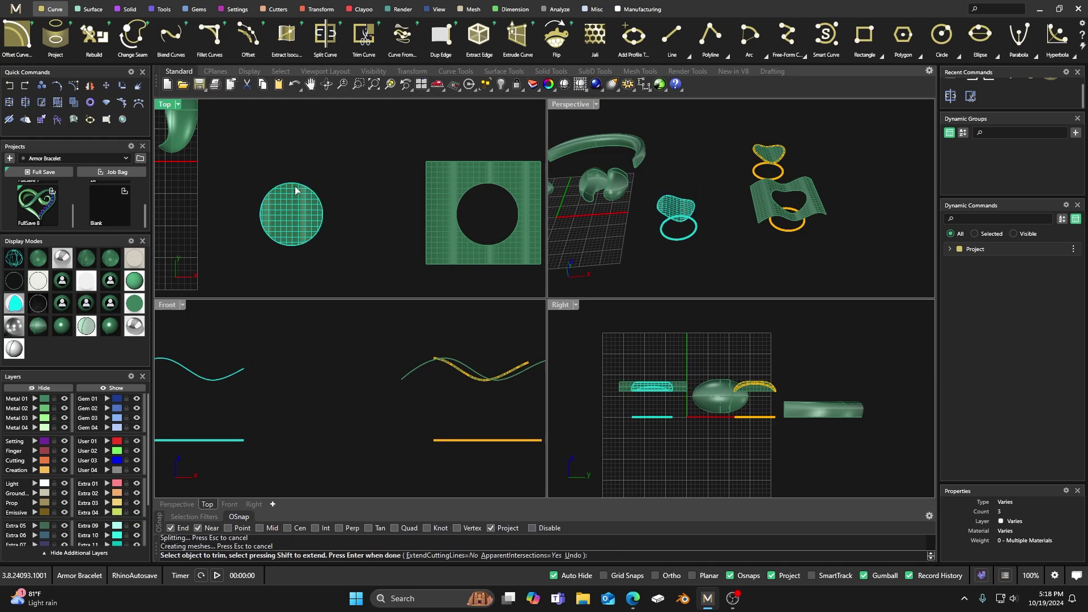
{"action": "right_click", "coordinate": [363, 251]}
Examine the trimmed wavy pieces and the curved band in the Top and Perspective views.
{"action": "scroll", "coordinate": [363, 251], "scroll_direction": "down", "scroll_amount": 6}
{"action": "left_click", "coordinate": [363, 249]}
{"action": "right_click_drag", "start_coordinate": [381, 206], "coordinate": [403, 221]}
{"action": "scroll", "coordinate": [379, 195], "scroll_direction": "down", "scroll_amount": 4}
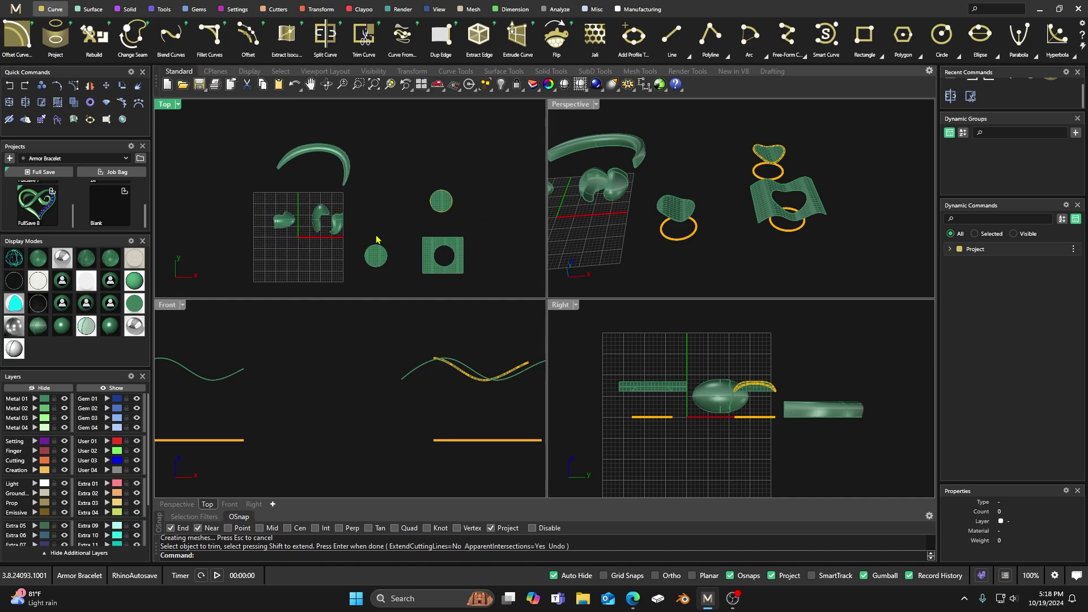
{"action": "scroll", "coordinate": [297, 180], "scroll_direction": "up", "scroll_amount": 4}
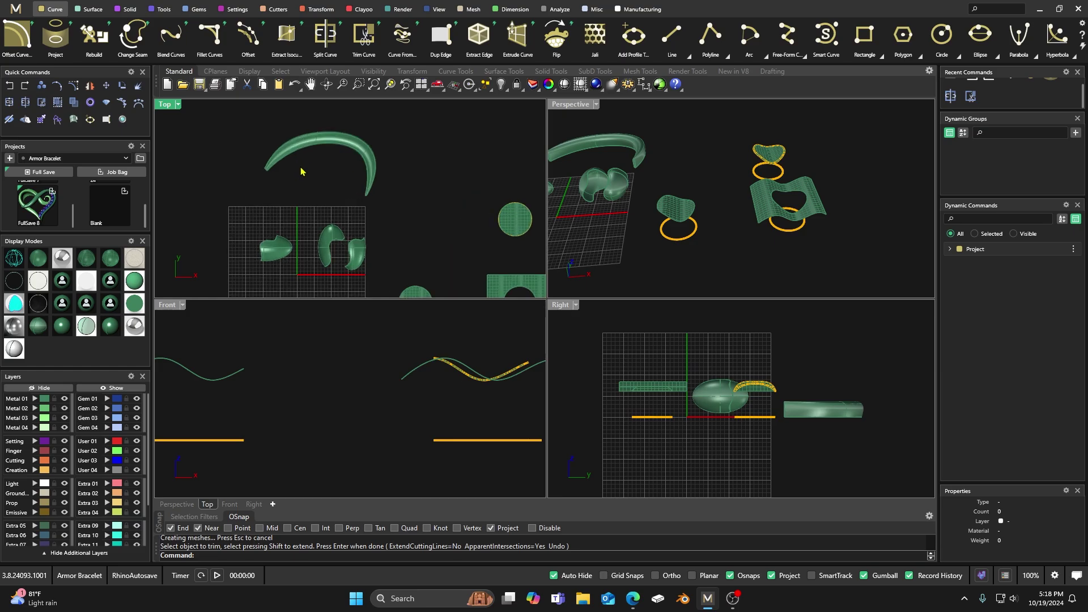
{"action": "right_click_drag", "start_coordinate": [328, 214], "coordinate": [350, 222]}
{"action": "scroll", "coordinate": [304, 237], "scroll_direction": "up", "scroll_amount": 4}
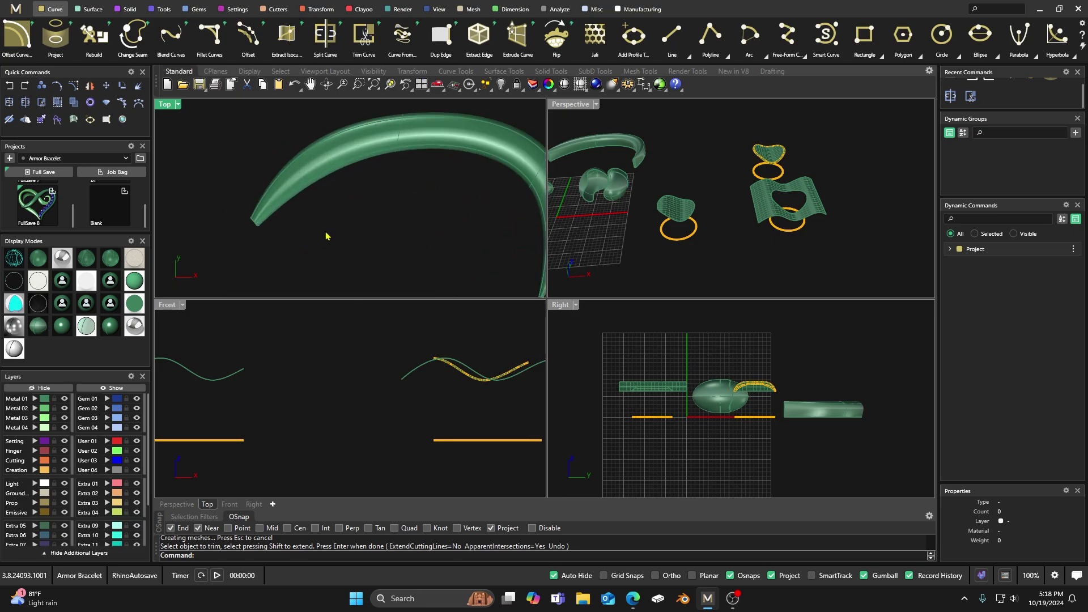
{"action": "double_click", "coordinate": [576, 105]}
{"action": "scroll", "coordinate": [481, 283], "scroll_direction": "down", "scroll_amount": 5}
{"action": "right_click_drag", "start_coordinate": [480, 283], "coordinate": [496, 297]}
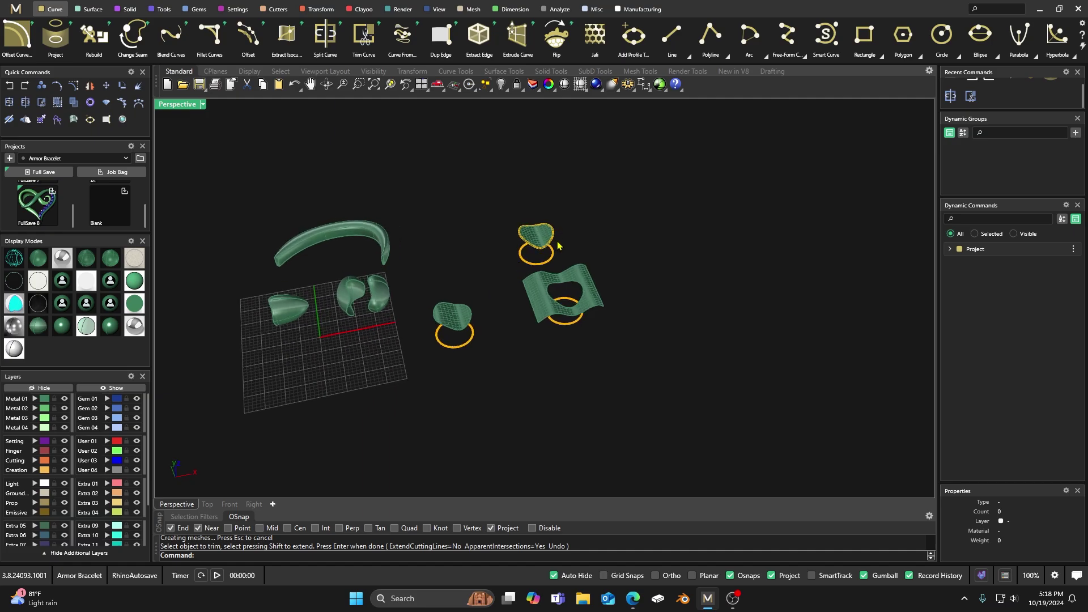
{"action": "scroll", "coordinate": [560, 244], "scroll_direction": "down", "scroll_amount": 5}
{"action": "scroll", "coordinate": [447, 237], "scroll_direction": "up", "scroll_amount": 4}
{"action": "scroll", "coordinate": [449, 239], "scroll_direction": "up", "scroll_amount": 5}
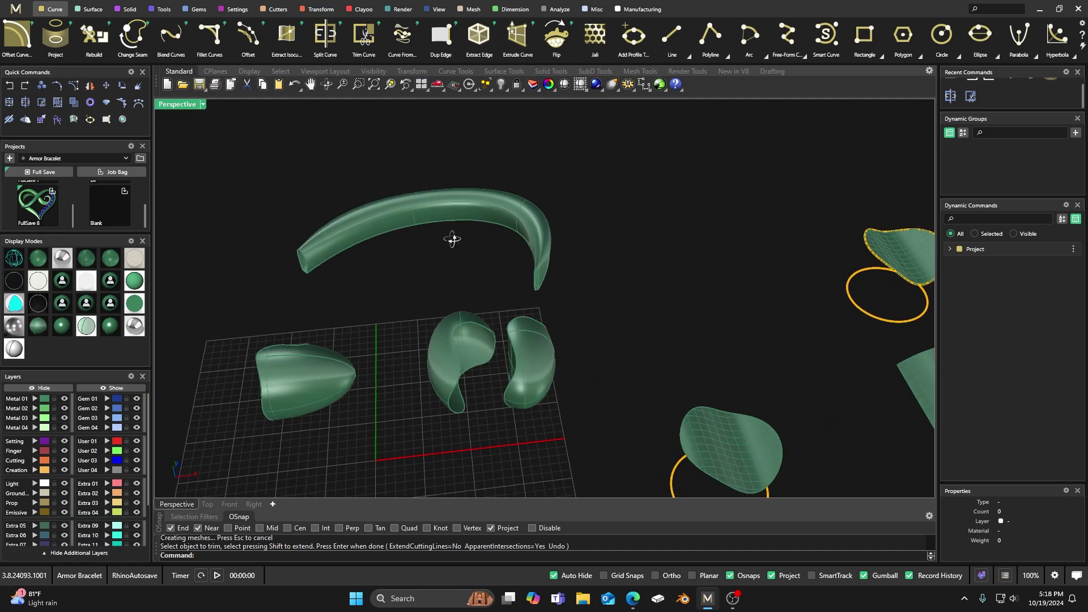
Cap the open ends of the curved band polysurface.
{"action": "scroll", "coordinate": [356, 275], "scroll_direction": "up", "scroll_amount": 2}
{"action": "right_click_drag", "start_coordinate": [357, 272], "coordinate": [401, 270]}
{"action": "left_click", "coordinate": [235, 320]}
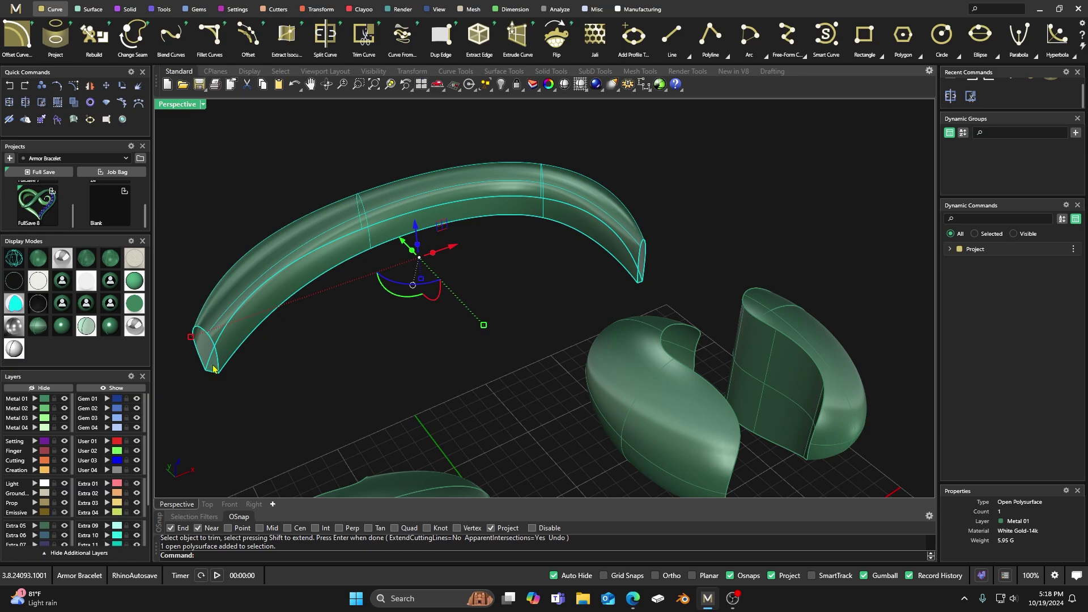
{"action": "left_click", "coordinate": [362, 326]}
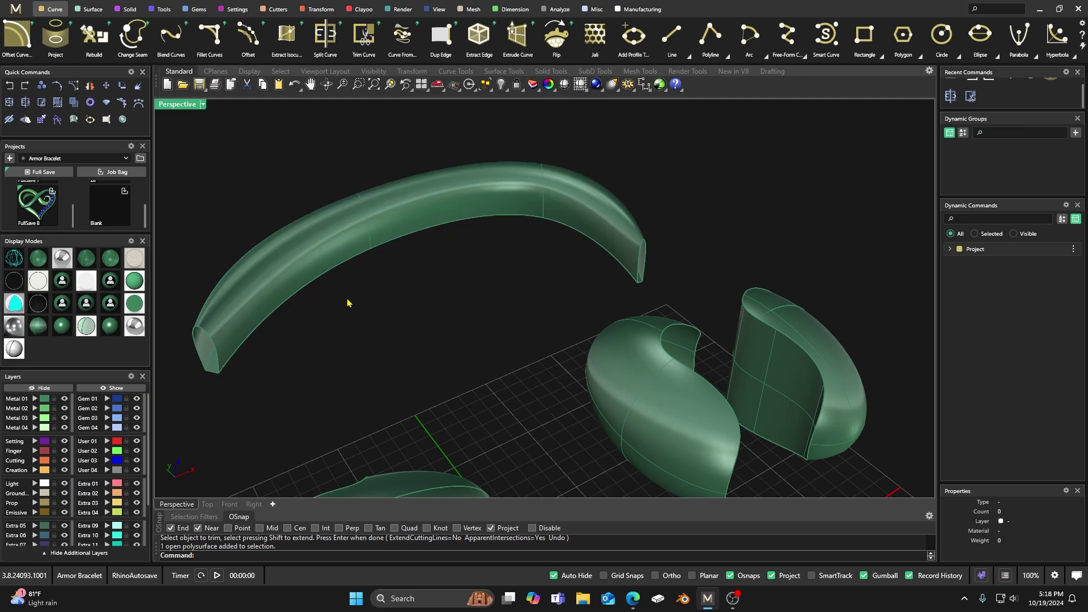
{"action": "left_click", "coordinate": [354, 227]}
{"action": "left_click", "coordinate": [89, 9]}
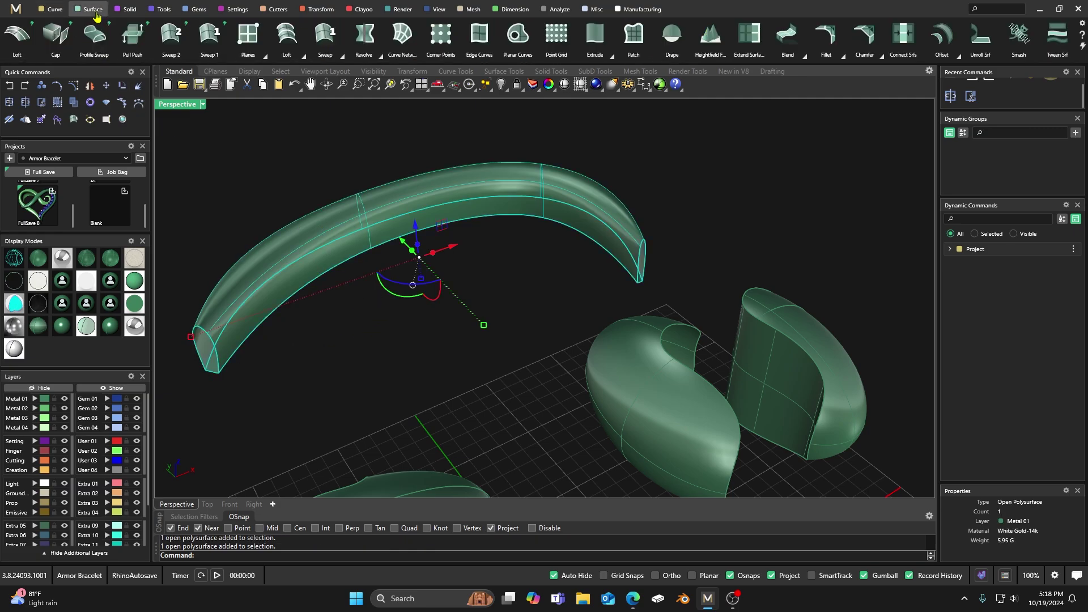
{"action": "left_click", "coordinate": [57, 37]}
{"action": "right_click", "coordinate": [400, 269]}
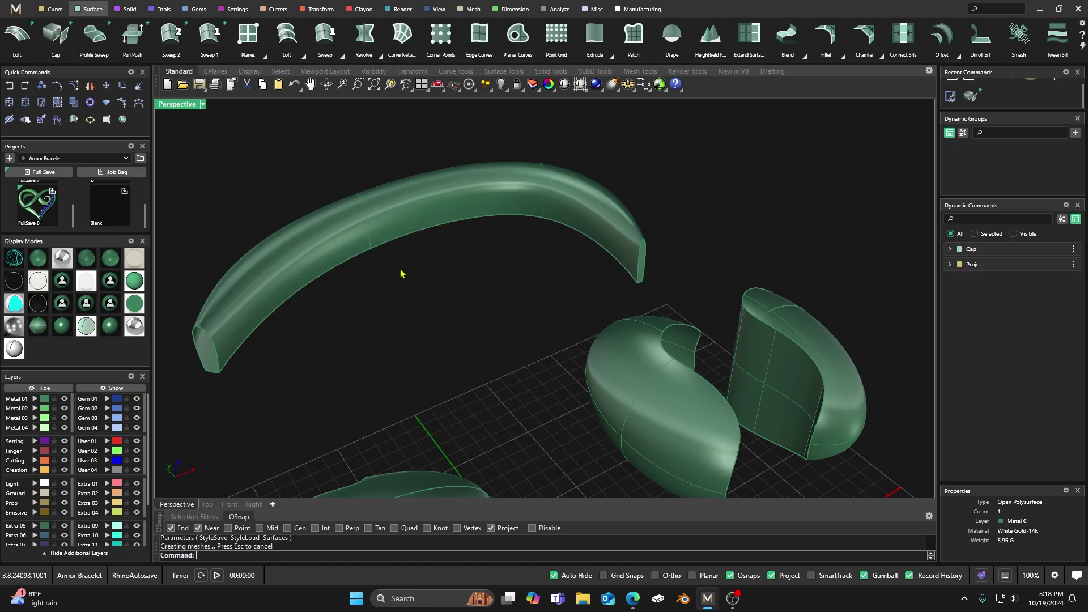
{"action": "right_click_drag", "start_coordinate": [233, 360], "coordinate": [185, 391]}
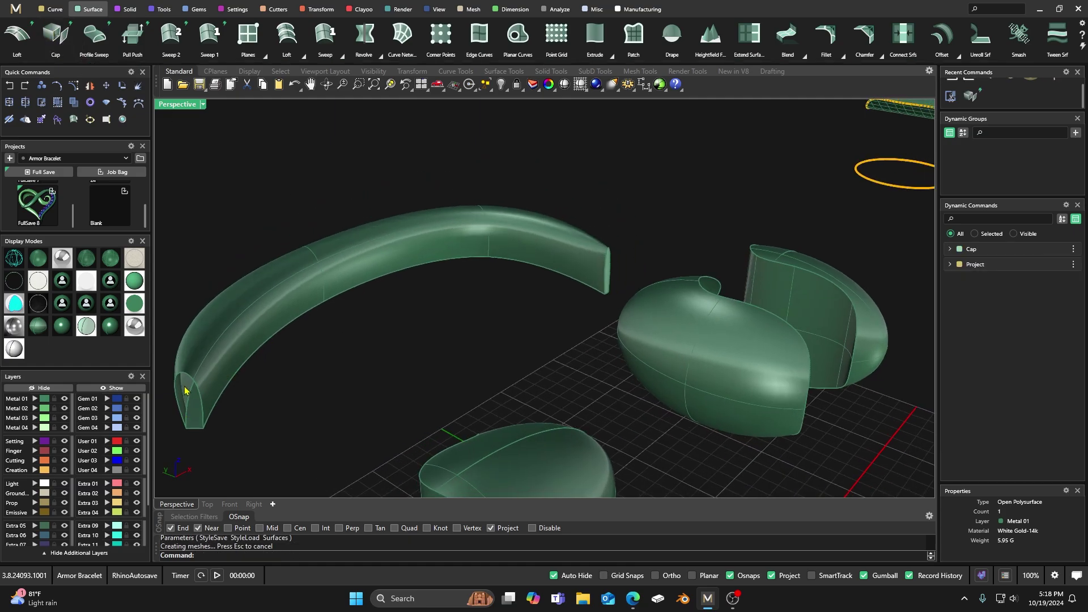
Try to delete the capped copy from the two overlapping polysurfaces of the curved band.
{"action": "right_click_drag", "start_coordinate": [383, 338], "coordinate": [684, 294]}
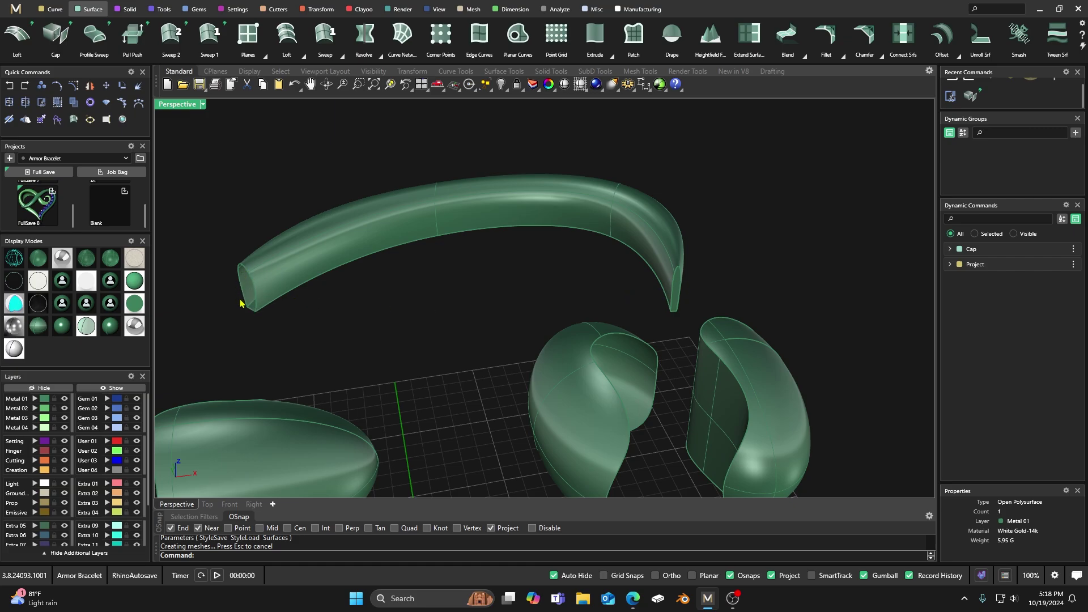
{"action": "scroll", "coordinate": [481, 291], "scroll_direction": "down", "scroll_amount": 4}
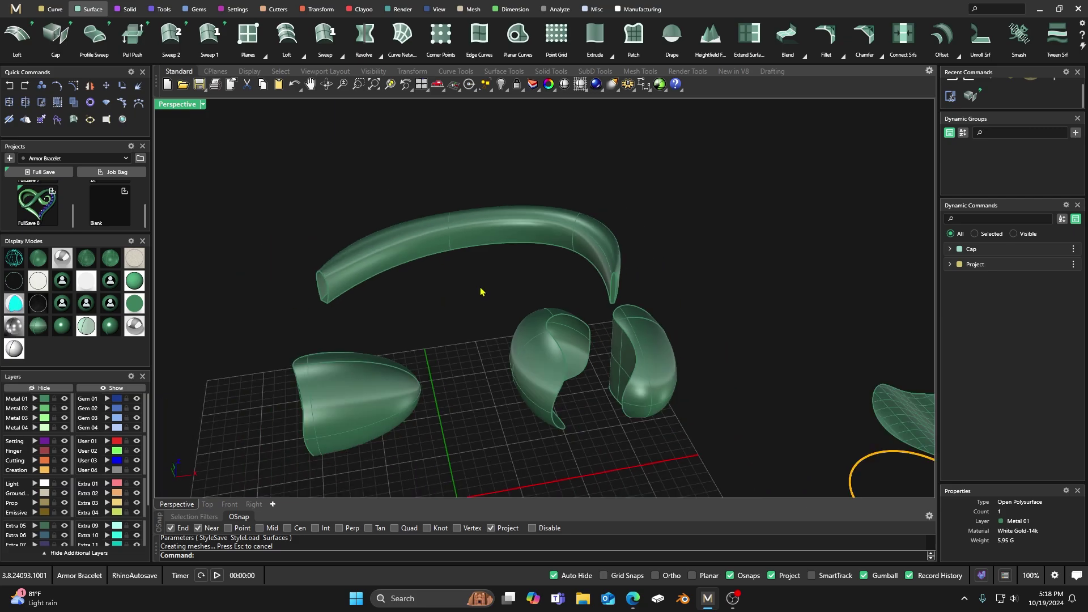
{"action": "right_click_drag", "start_coordinate": [482, 292], "coordinate": [499, 278]}
{"action": "scroll", "coordinate": [326, 301], "scroll_direction": "up", "scroll_amount": 5}
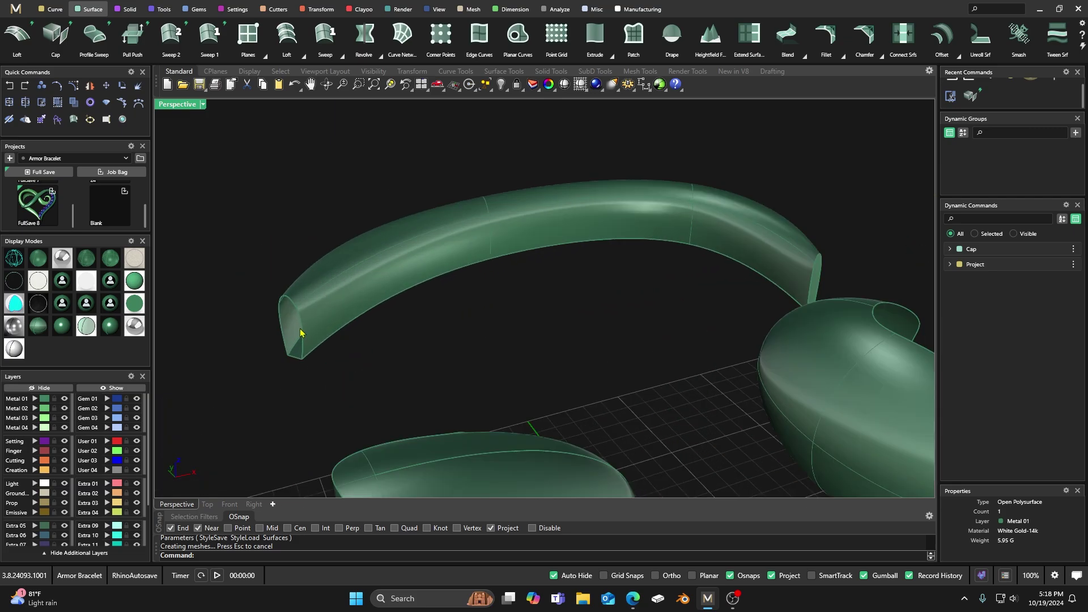
{"action": "left_click", "coordinate": [308, 317]}
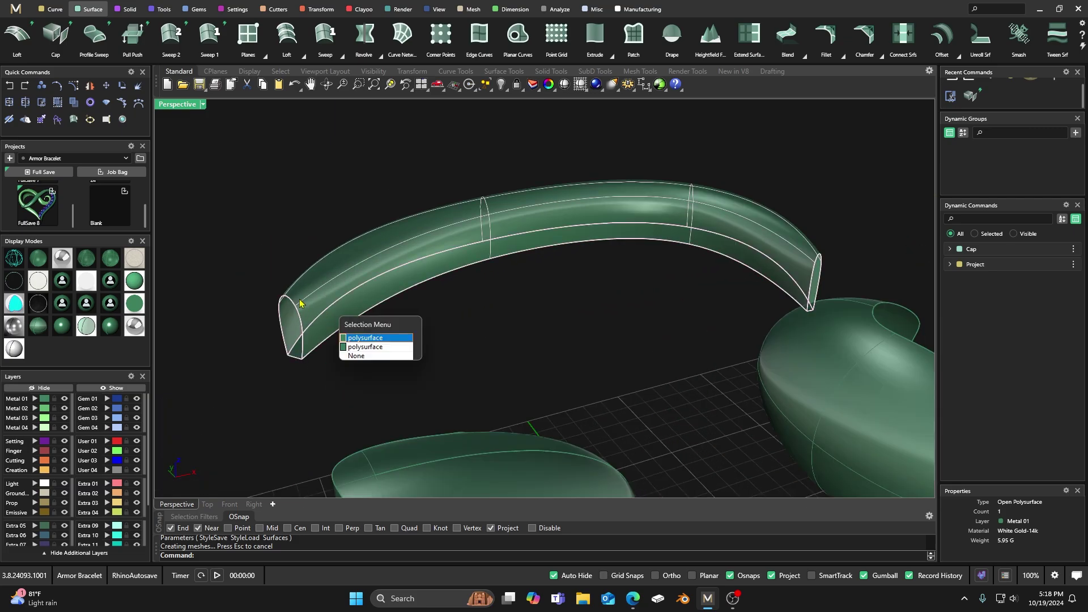
{"action": "left_click", "coordinate": [357, 340]}
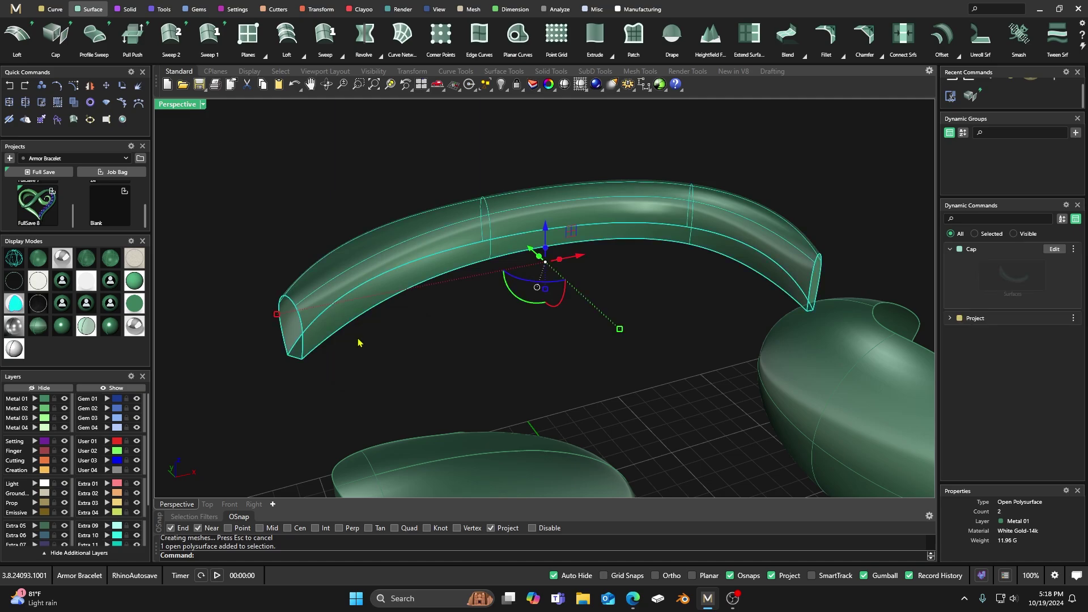
{"action": "key", "text": "Delete"}
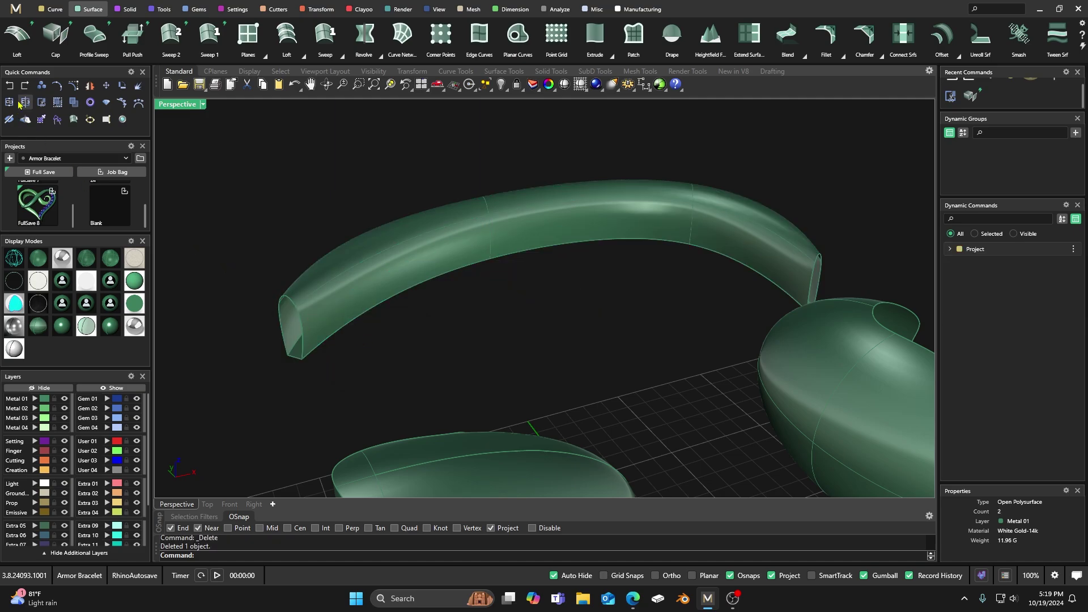
{"action": "left_click", "coordinate": [9, 85]}
{"action": "key", "text": "Escape"}
Delete the original uncapped polysurface that overlaps the capped curved band.
{"action": "left_click", "coordinate": [339, 302]}
{"action": "left_click", "coordinate": [353, 331]}
{"action": "key", "text": "Delete"}
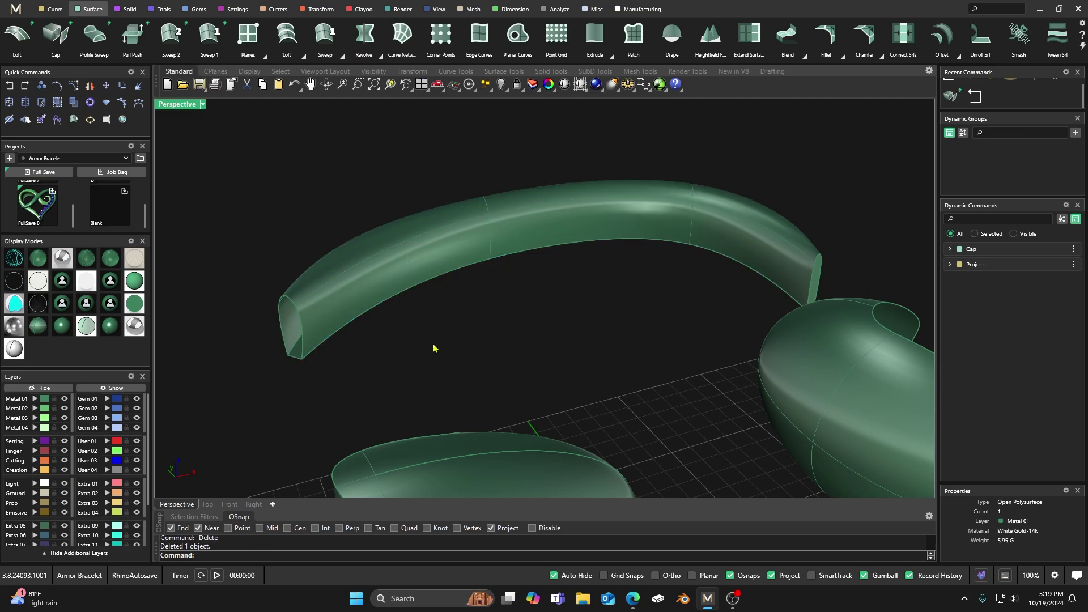
{"action": "left_click", "coordinate": [782, 269]}
{"action": "key", "text": "Escape"}
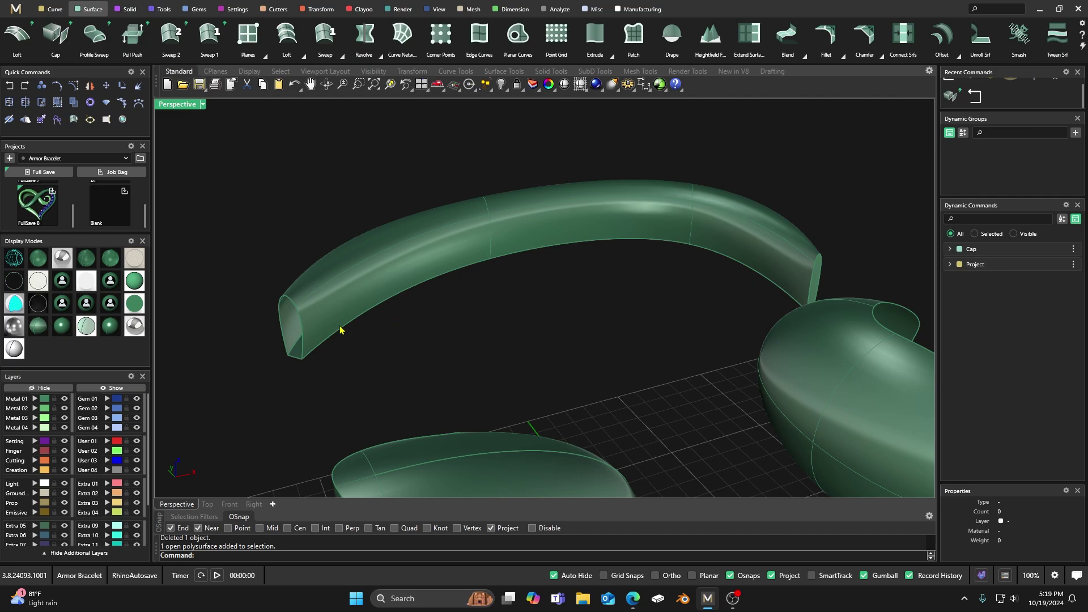
Try to turn on control points for the curved band polysurface.
{"action": "left_click", "coordinate": [294, 305]}
{"action": "key", "text": "F10"}
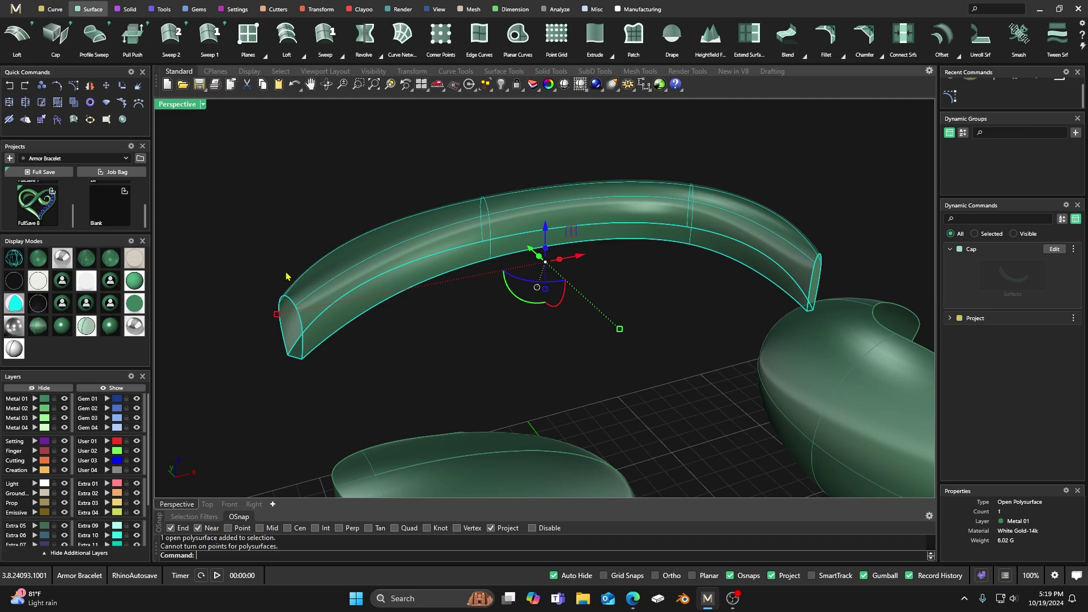
{"action": "left_click", "coordinate": [74, 86]}
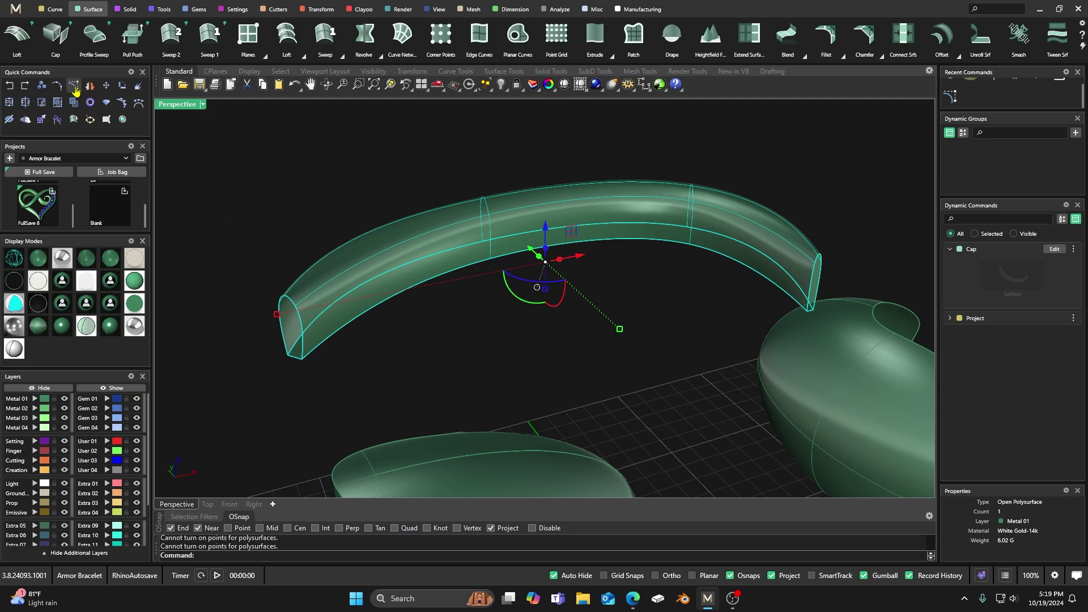
{"action": "mouse_move", "coordinate": [243, 268]}
{"action": "right_mouse_down"}
{"action": "mouse_move", "coordinate": [248, 281]}
{"action": "mouse_move", "coordinate": [253, 261]}
{"action": "right_mouse_up"}
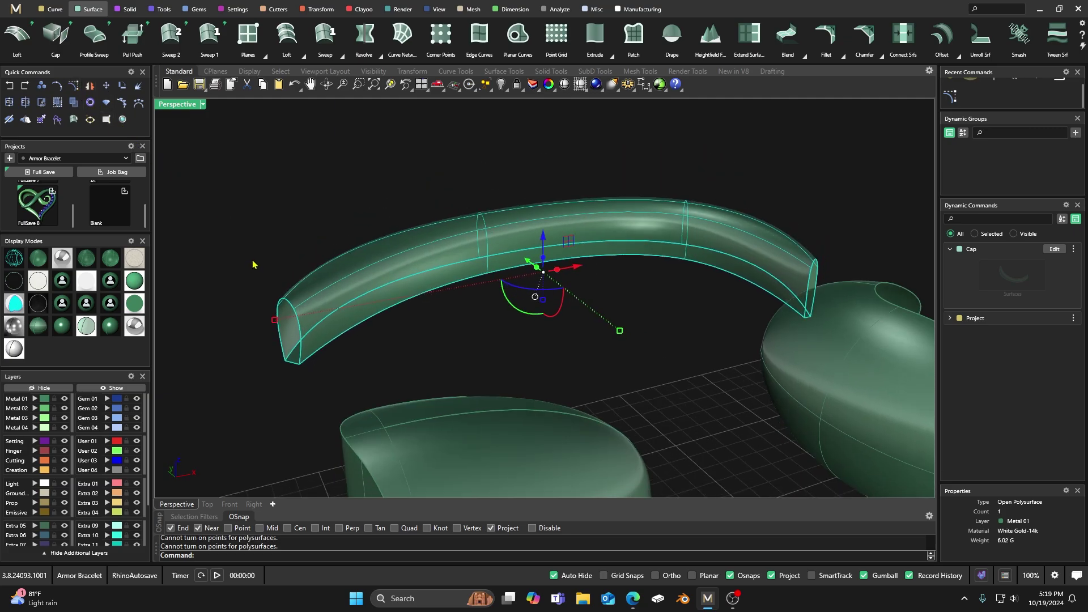
Explode the curved band polysurface into separate surfaces and show the control points of its outer surface.
{"action": "left_click", "coordinate": [254, 320]}
{"action": "left_click", "coordinate": [291, 295]}
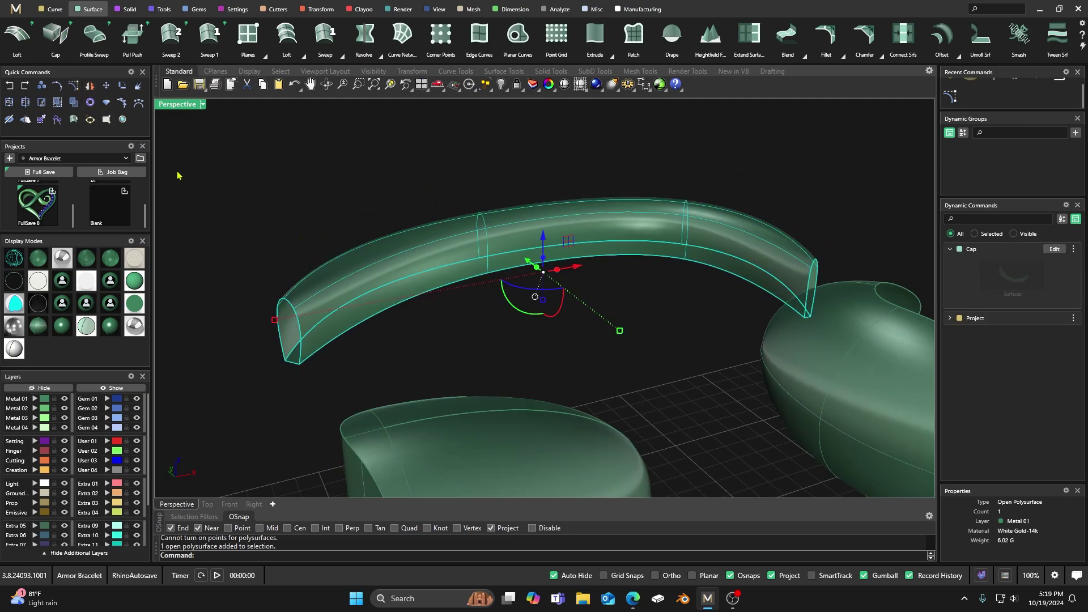
{"action": "left_click", "coordinate": [136, 89]}
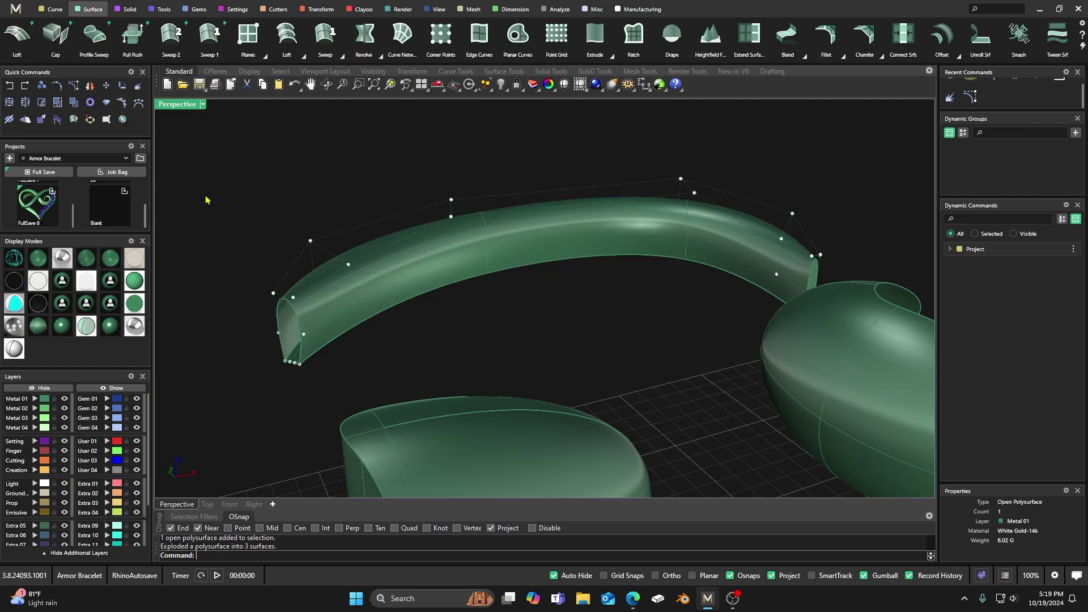
Examine the control points at the narrow end of the curved band up close and from the side.
{"action": "scroll", "coordinate": [300, 371], "scroll_direction": "up", "scroll_amount": 3}
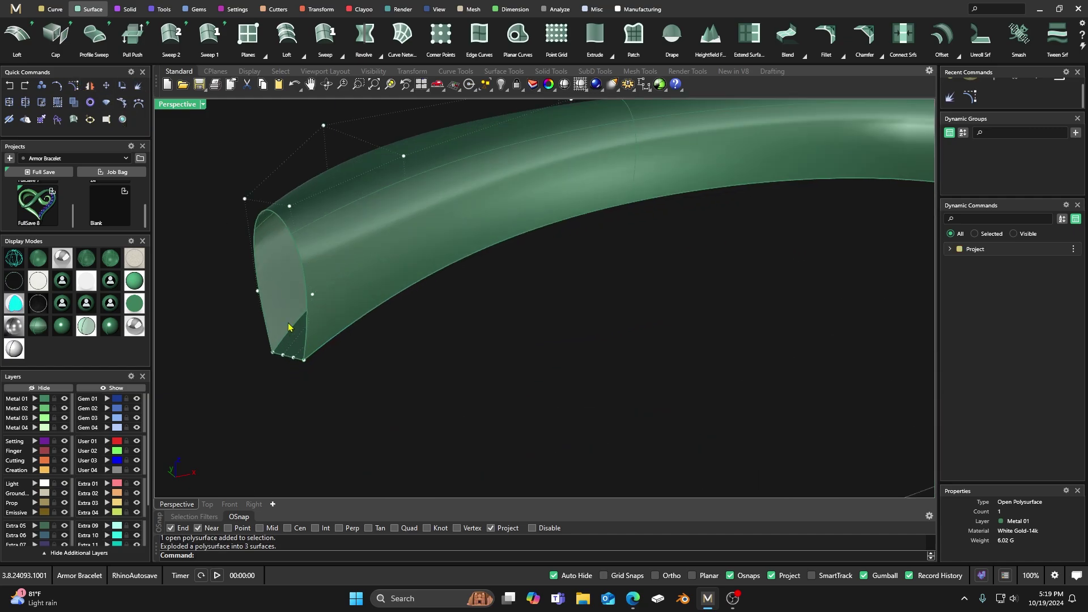
{"action": "right_click_drag", "start_coordinate": [301, 369], "coordinate": [242, 355]}
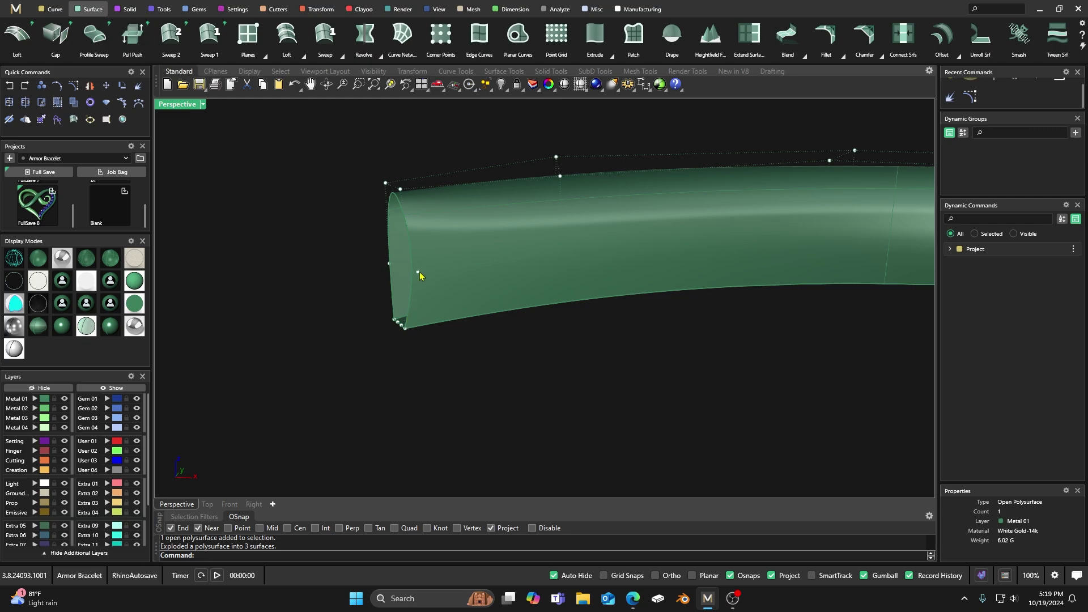
{"action": "right_click_drag", "start_coordinate": [329, 358], "coordinate": [287, 340]}
{"action": "right_click_drag", "start_coordinate": [461, 297], "coordinate": [464, 297]}
{"action": "scroll", "coordinate": [455, 295], "scroll_direction": "up", "scroll_amount": 3}
{"action": "scroll", "coordinate": [455, 294], "scroll_direction": "down", "scroll_amount": 3}
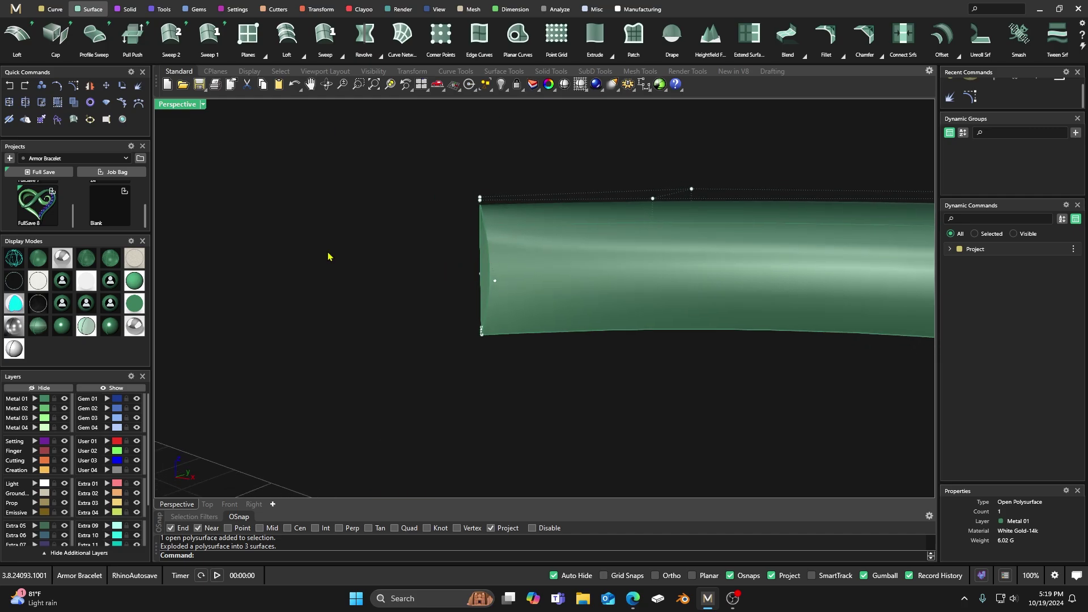
{"action": "left_click", "coordinate": [206, 142]}
{"action": "scroll", "coordinate": [312, 238], "scroll_direction": "down", "scroll_amount": 5}
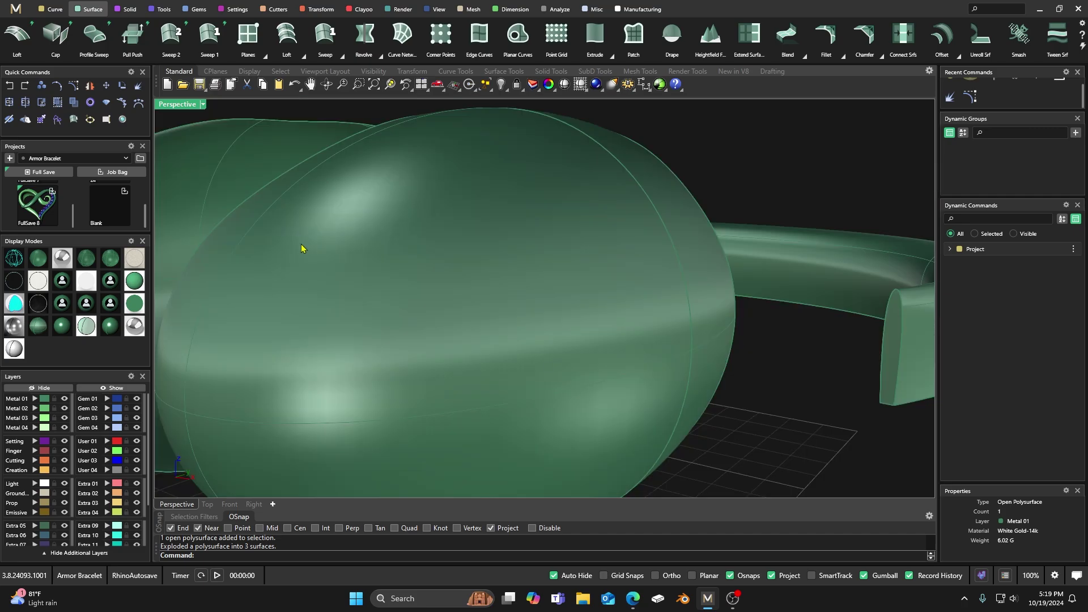
Join the two exploded surfaces of the curved band into one open polysurface.
{"action": "right_click_drag", "start_coordinate": [326, 241], "coordinate": [412, 325]}
{"action": "left_click_drag", "start_coordinate": [412, 325], "coordinate": [352, 246]}
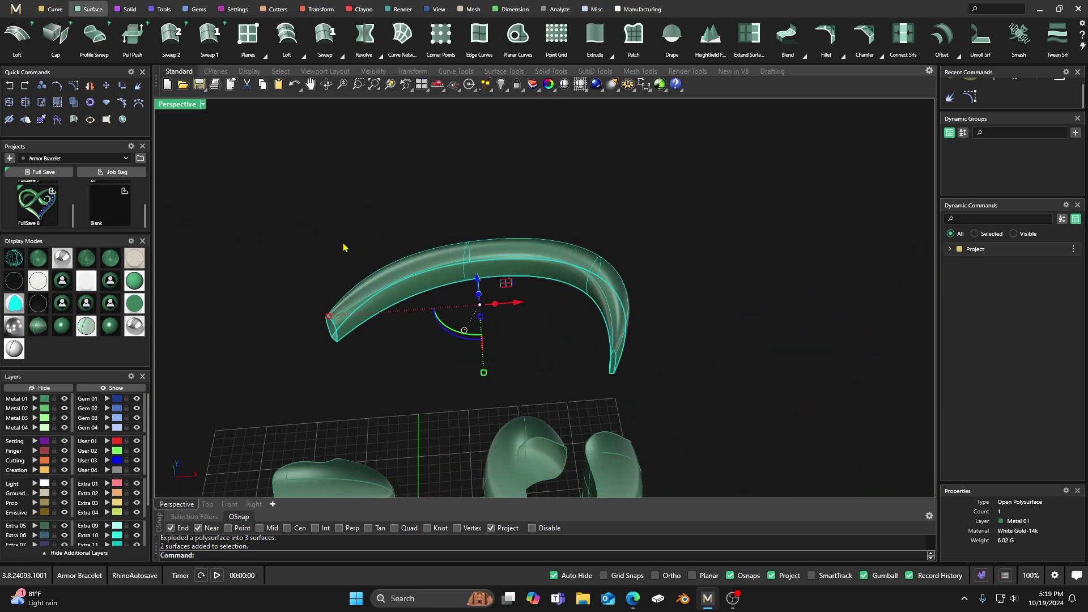
{"action": "left_click", "coordinate": [9, 103]}
{"action": "left_click", "coordinate": [261, 162]}
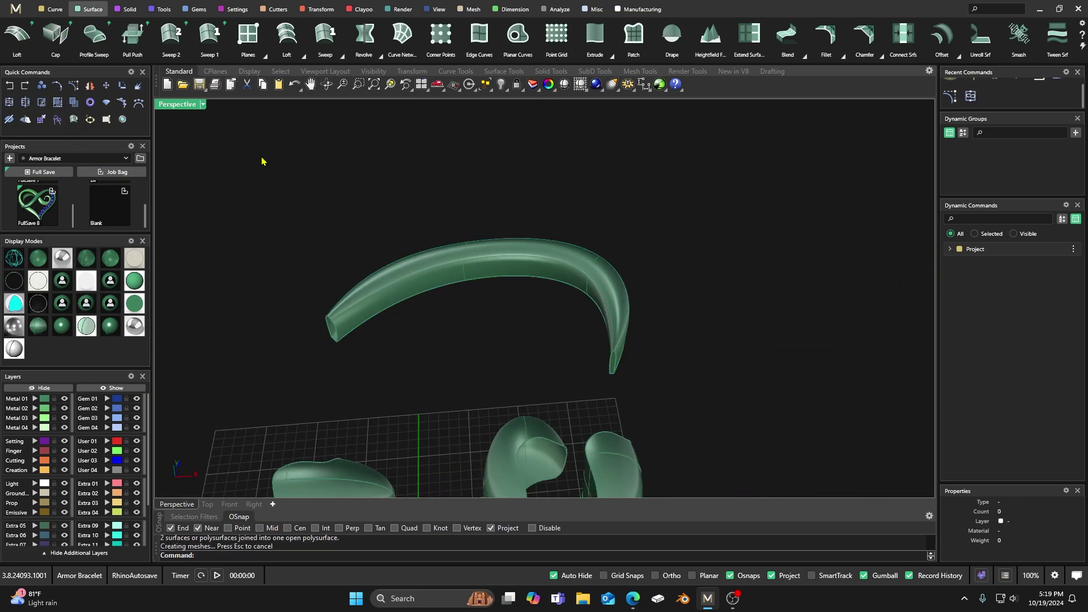
{"action": "left_click", "coordinate": [355, 297]}
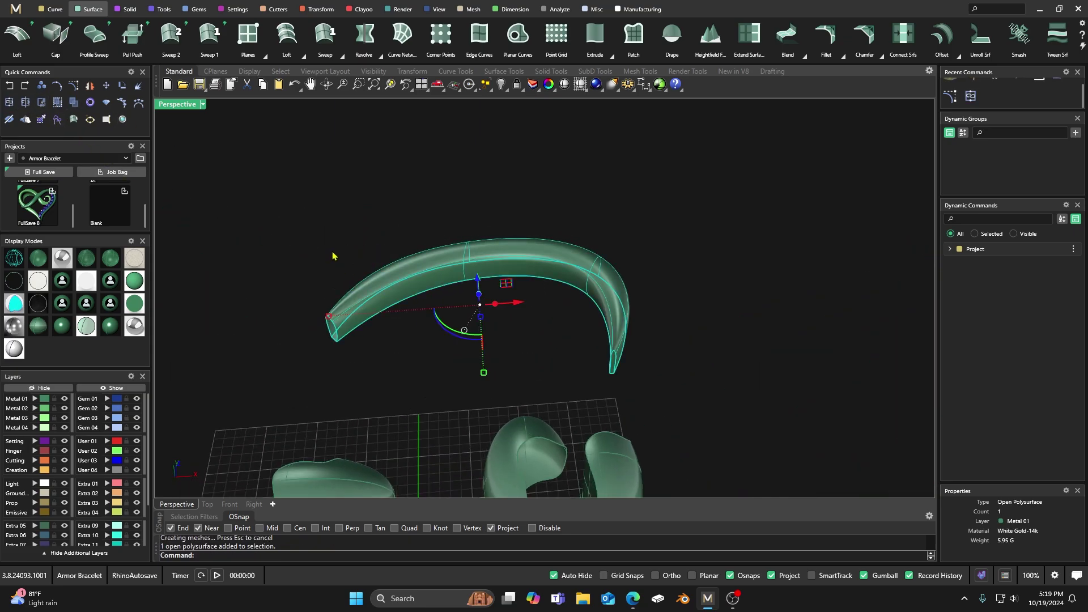
{"action": "left_click", "coordinate": [332, 257]}
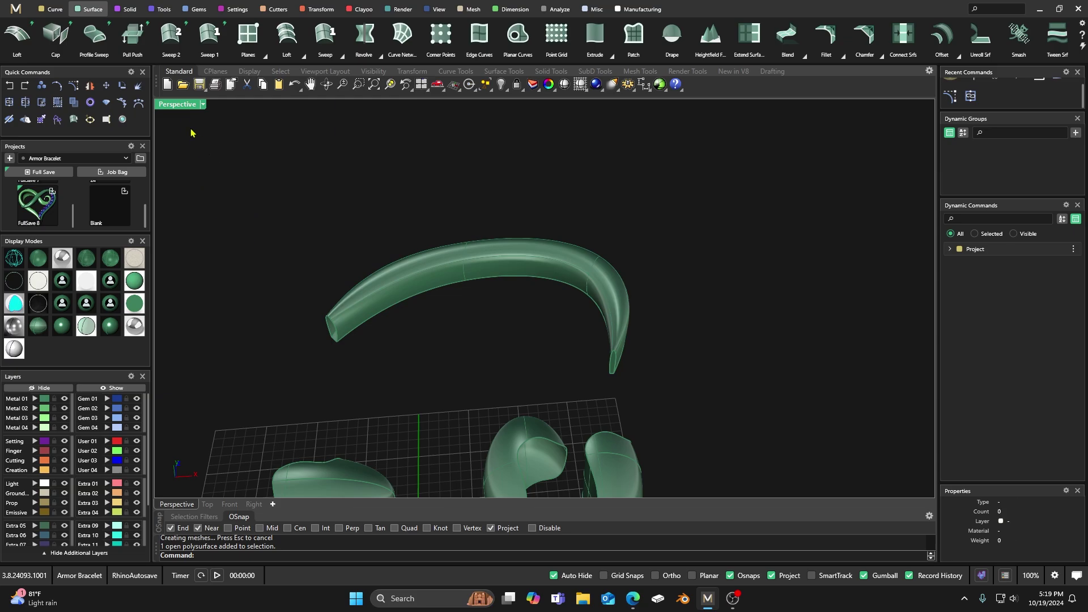
In the Top view, draw a straight diagonal line across the curved band just inside its uneven end.
{"action": "double_click", "coordinate": [176, 106]}
{"action": "right_click_drag", "start_coordinate": [259, 234], "coordinate": [274, 235]}
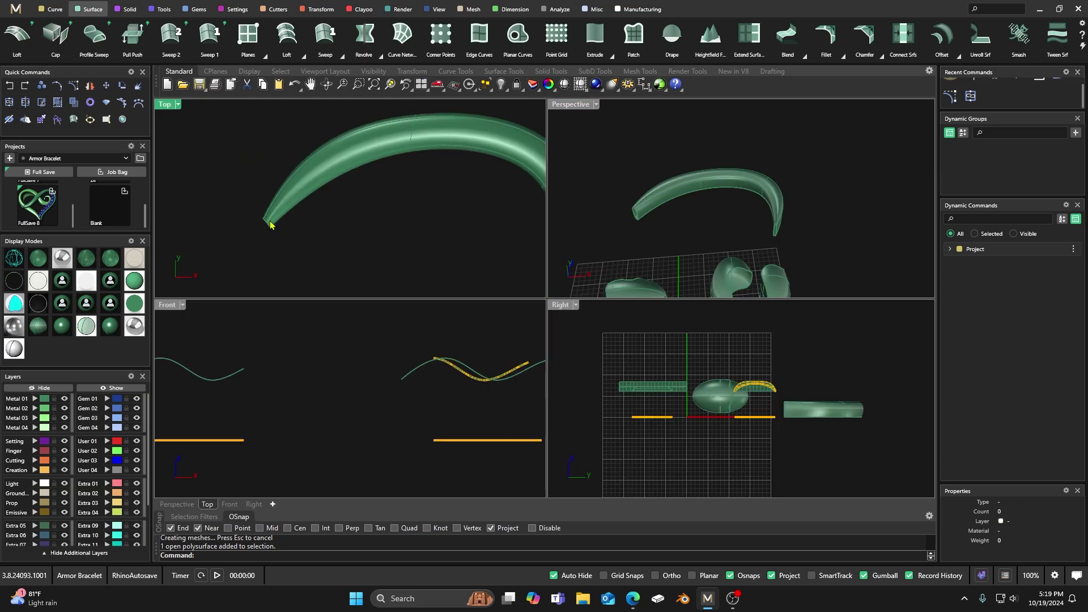
{"action": "scroll", "coordinate": [270, 225], "scroll_direction": "up", "scroll_amount": 2}
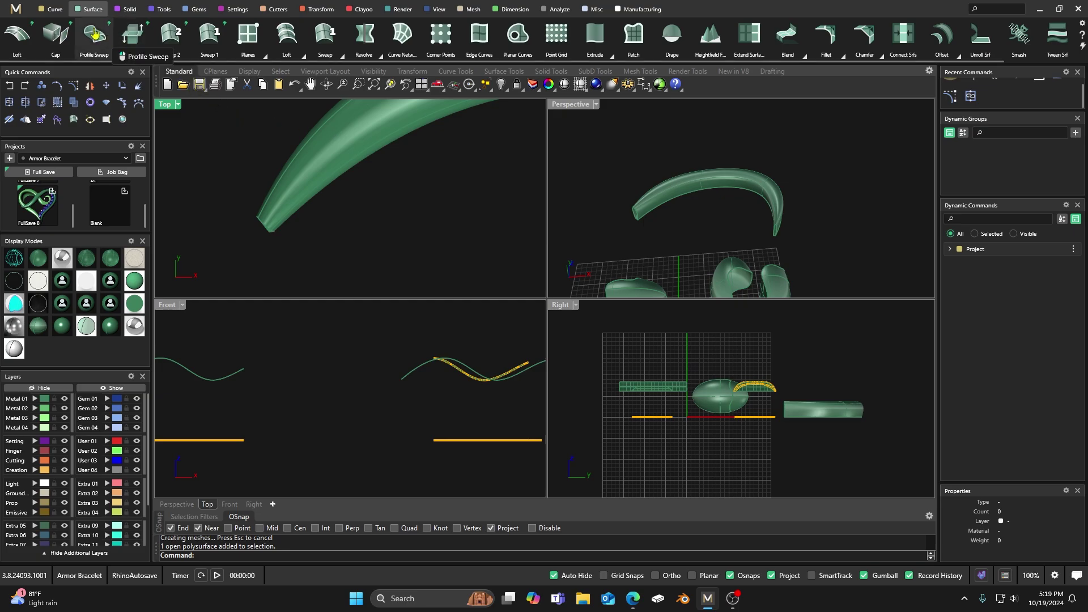
{"action": "left_click", "coordinate": [54, 12]}
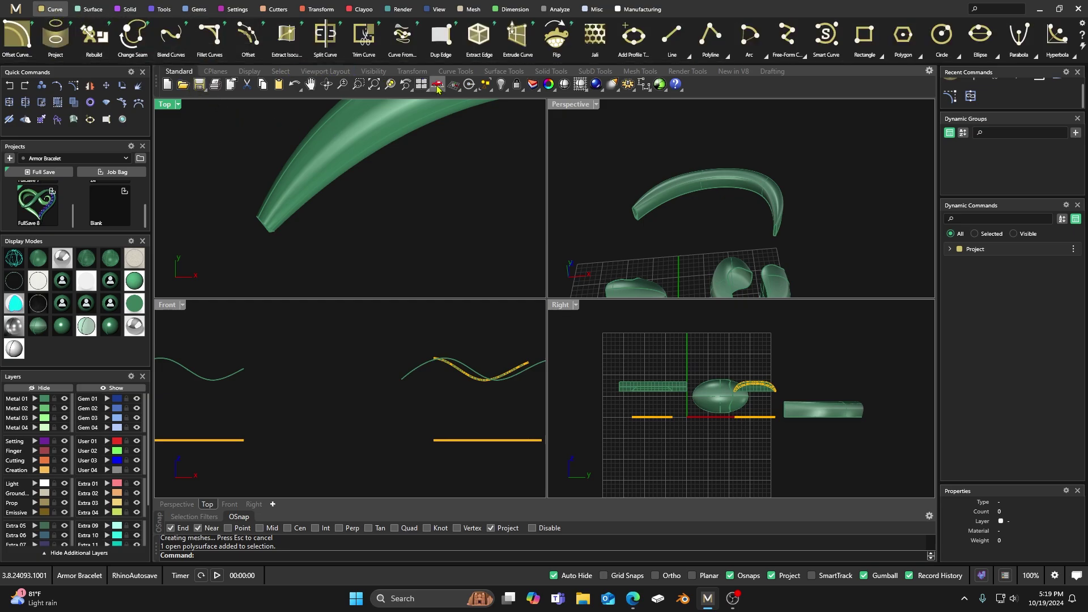
{"action": "left_click", "coordinate": [672, 35]}
{"action": "scroll", "coordinate": [244, 205], "scroll_direction": "up", "scroll_amount": 1}
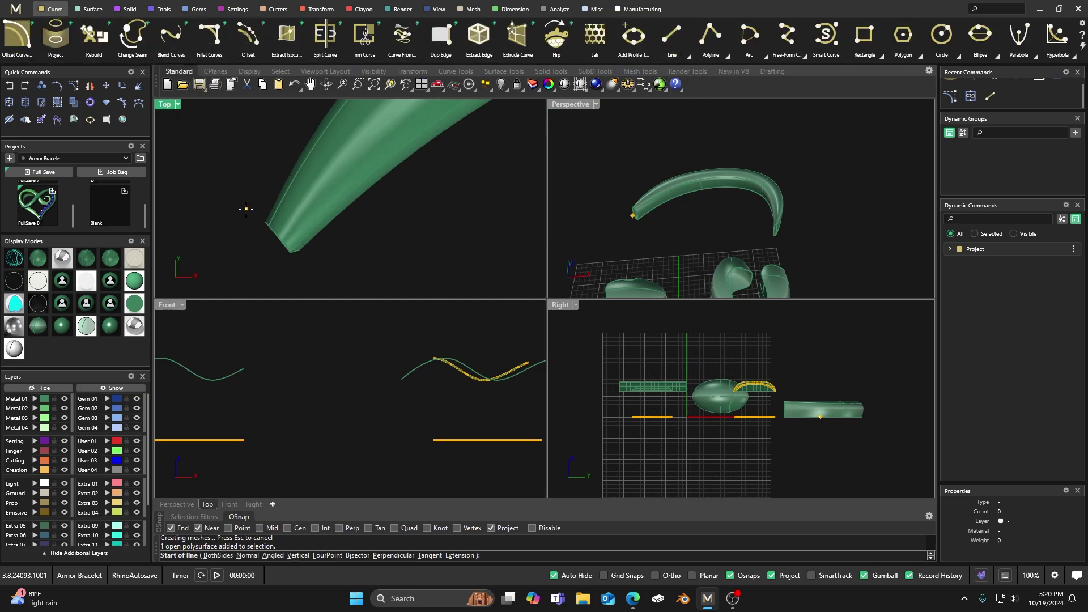
{"action": "scroll", "coordinate": [272, 229], "scroll_direction": "up", "scroll_amount": 2}
{"action": "right_click_drag", "start_coordinate": [268, 221], "coordinate": [262, 199]}
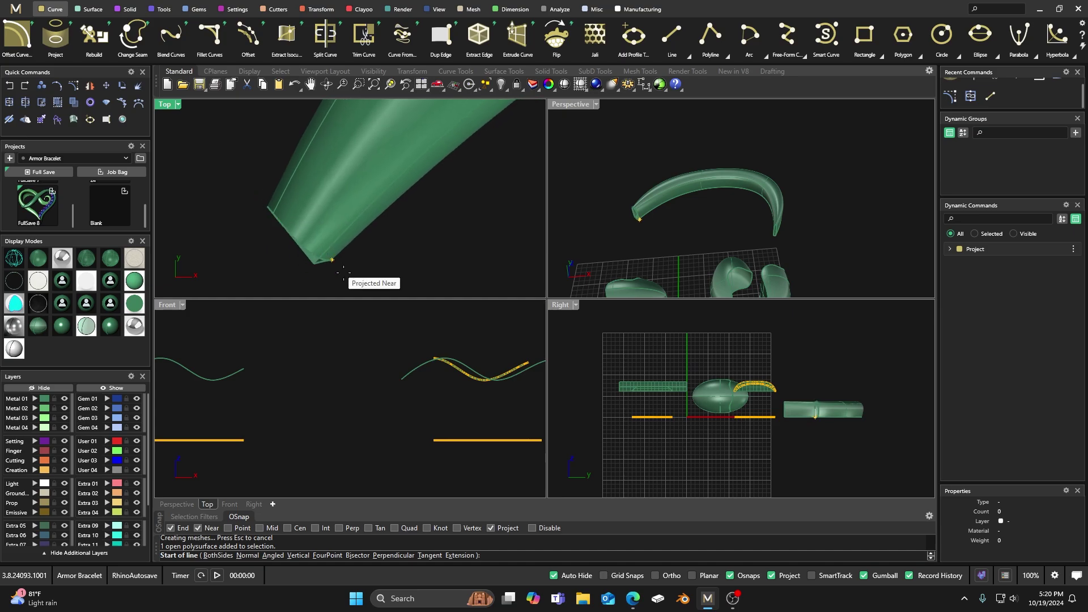
{"action": "left_click", "coordinate": [266, 171]}
{"action": "left_click", "coordinate": [355, 264]}
Trim off the band's uneven end with the diagonal line and delete the line.
{"action": "left_click_drag", "start_coordinate": [368, 282], "coordinate": [243, 163]}
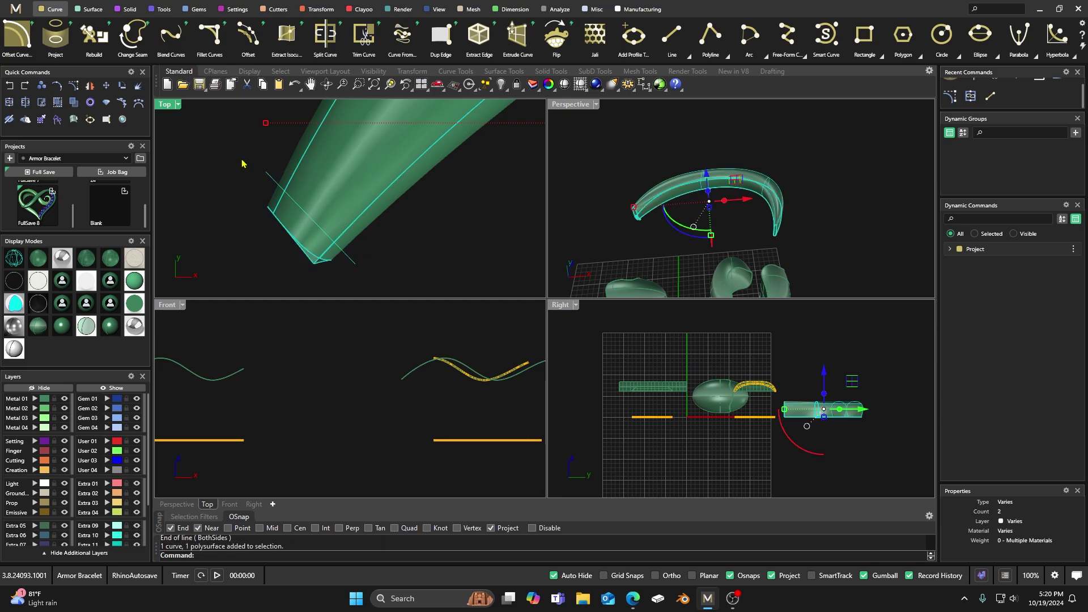
{"action": "left_click", "coordinate": [42, 105]}
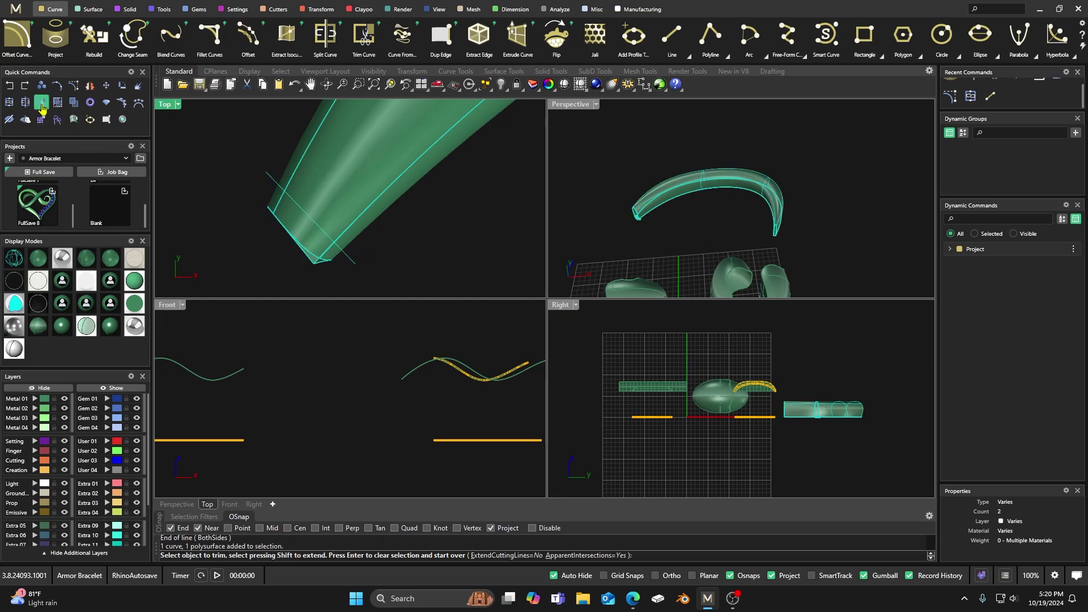
{"action": "left_click", "coordinate": [304, 251]}
{"action": "key", "text": "Return"}
{"action": "left_click", "coordinate": [348, 258]}
{"action": "key", "text": "Delete"}
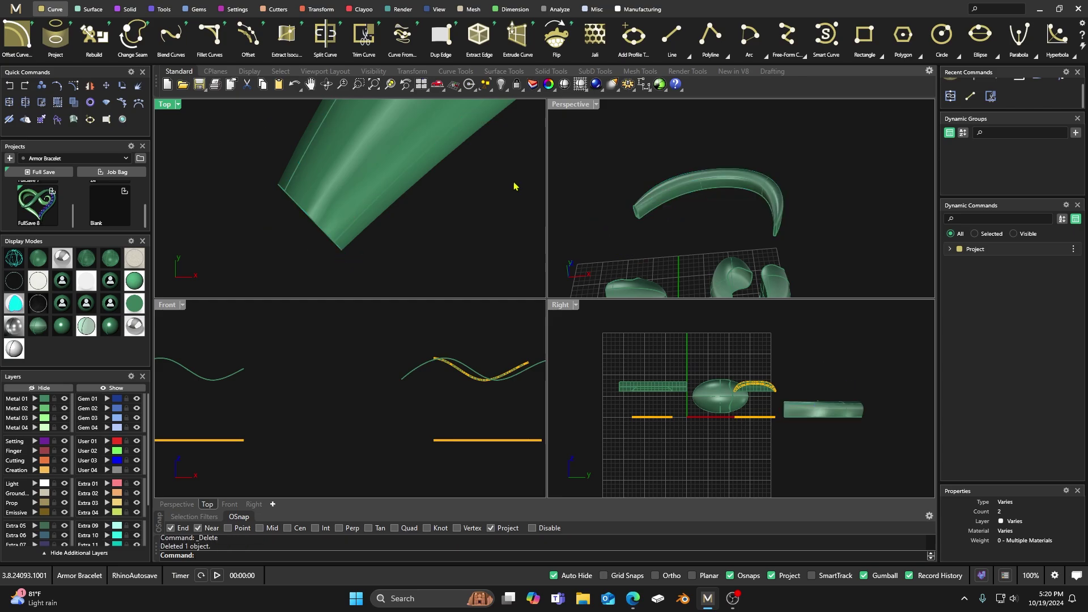
Cap the open ends of the trimmed curved band in the Perspective view.
{"action": "double_click", "coordinate": [569, 105]}
{"action": "right_click_drag", "start_coordinate": [522, 194], "coordinate": [444, 308]}
{"action": "scroll", "coordinate": [417, 272], "scroll_direction": "up", "scroll_amount": 3}
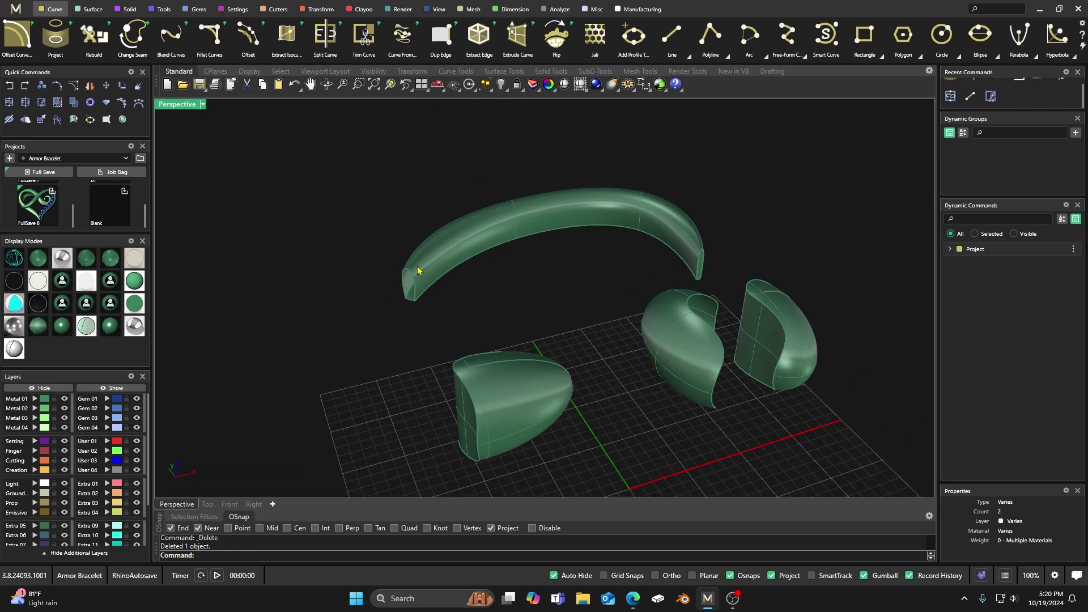
{"action": "left_click", "coordinate": [463, 241]}
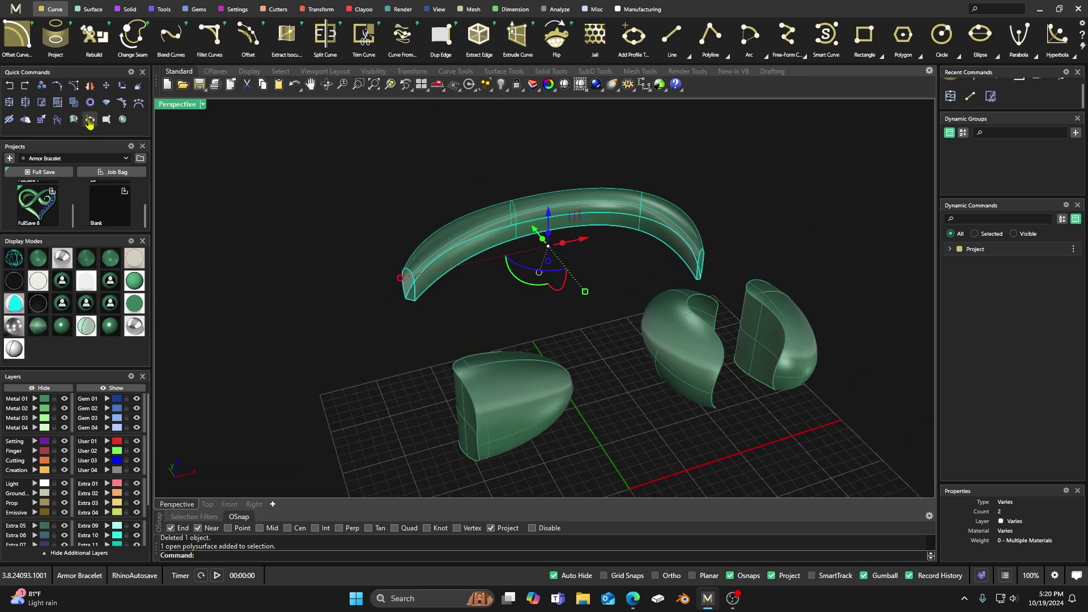
{"action": "left_click", "coordinate": [89, 9]}
{"action": "left_click", "coordinate": [71, 37]}
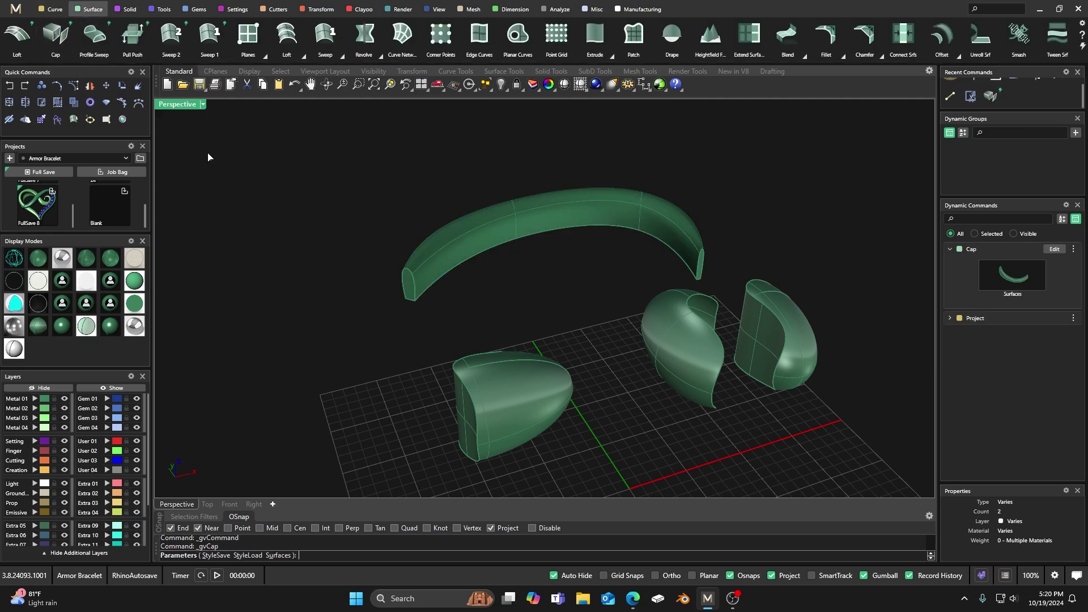
{"action": "right_click", "coordinate": [554, 281]}
Delete the open polysurface that overlaps the capped curved band, keeping the closed one.
{"action": "left_click", "coordinate": [541, 228]}
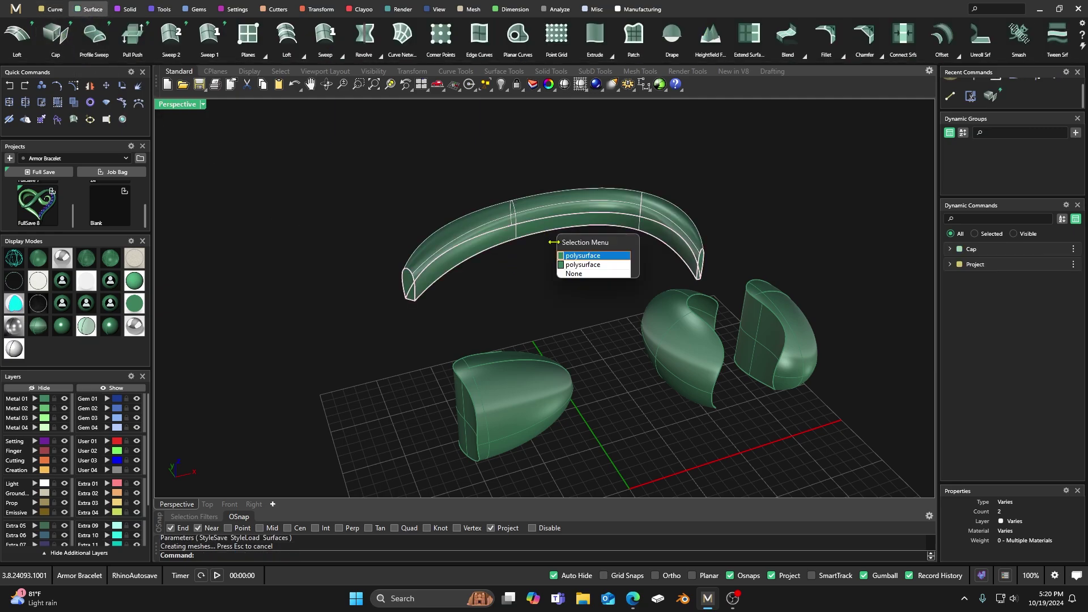
{"action": "left_click", "coordinate": [575, 264]}
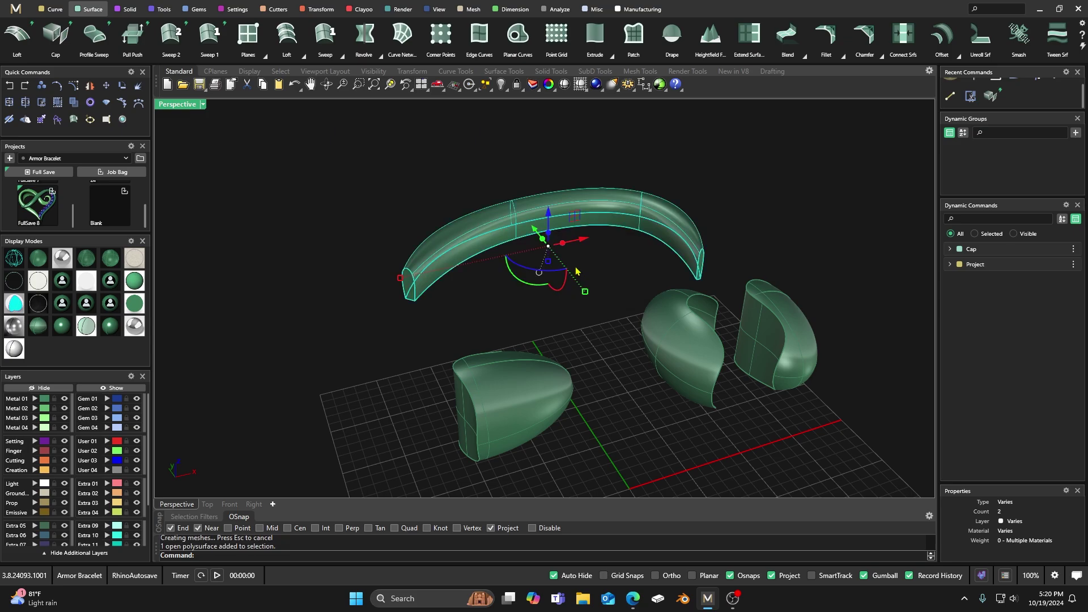
{"action": "left_click", "coordinate": [634, 269]}
{"action": "left_click", "coordinate": [614, 213]}
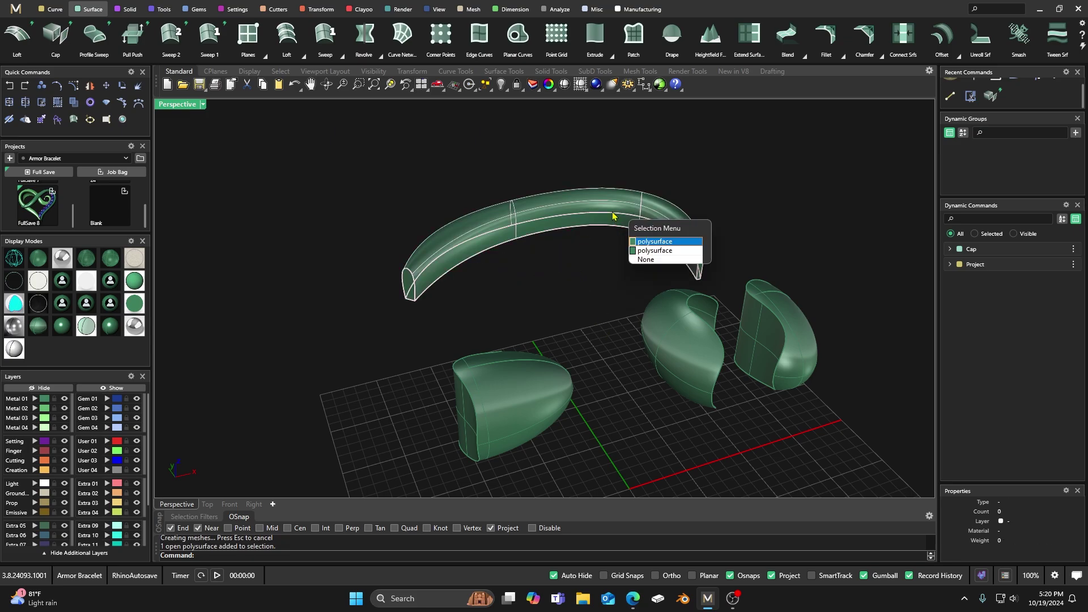
{"action": "left_click", "coordinate": [642, 253]}
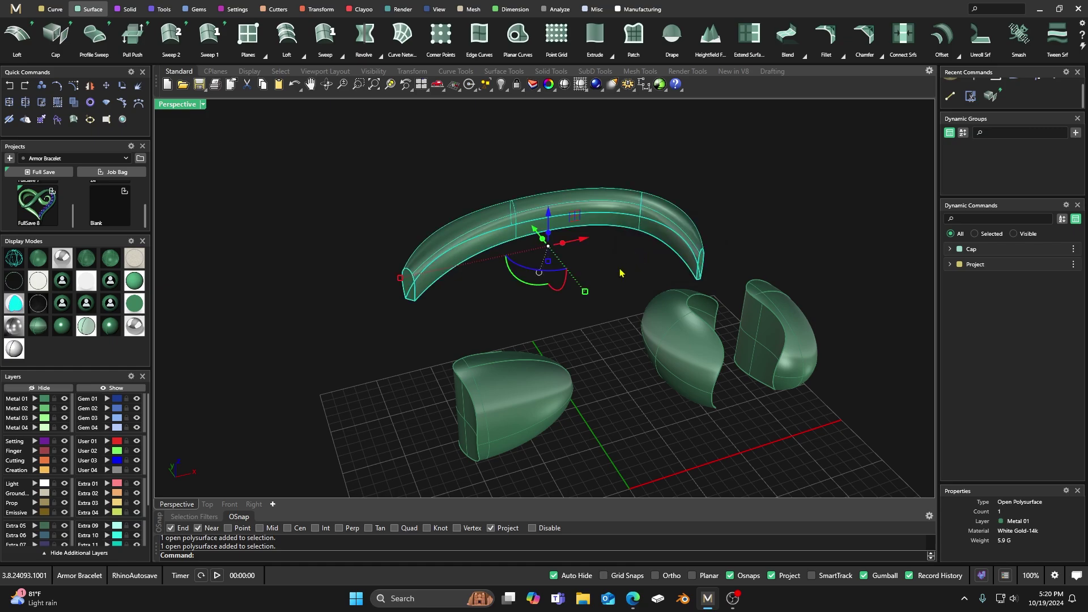
{"action": "key", "text": "Delete"}
Select the remaining capped band and check its object type and its end faces.
{"action": "left_click", "coordinate": [513, 231]}
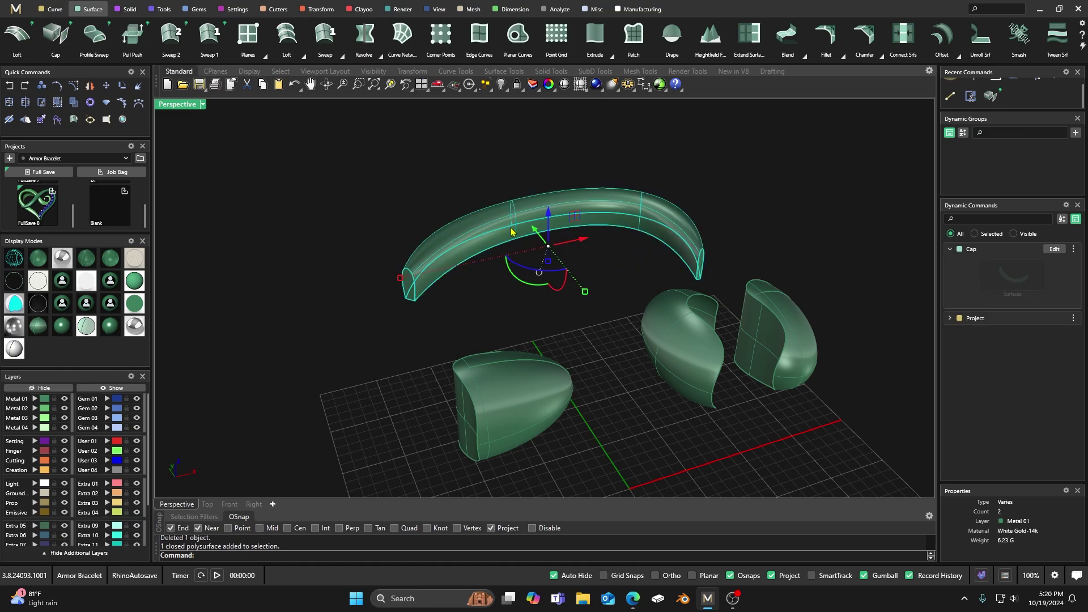
{"action": "left_click", "coordinate": [533, 337]}
{"action": "left_click", "coordinate": [508, 242]}
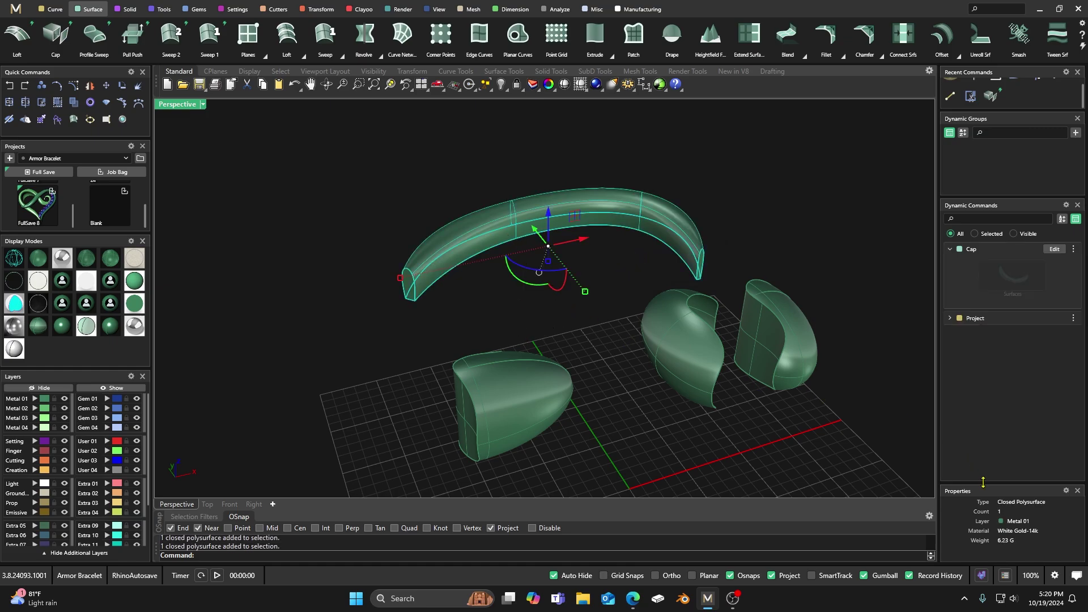
{"action": "left_click", "coordinate": [473, 292]}
{"action": "scroll", "coordinate": [476, 286], "scroll_direction": "up", "scroll_amount": 5}
{"action": "left_click", "coordinate": [468, 245]}
{"action": "scroll", "coordinate": [437, 286], "scroll_direction": "down", "scroll_amount": 5}
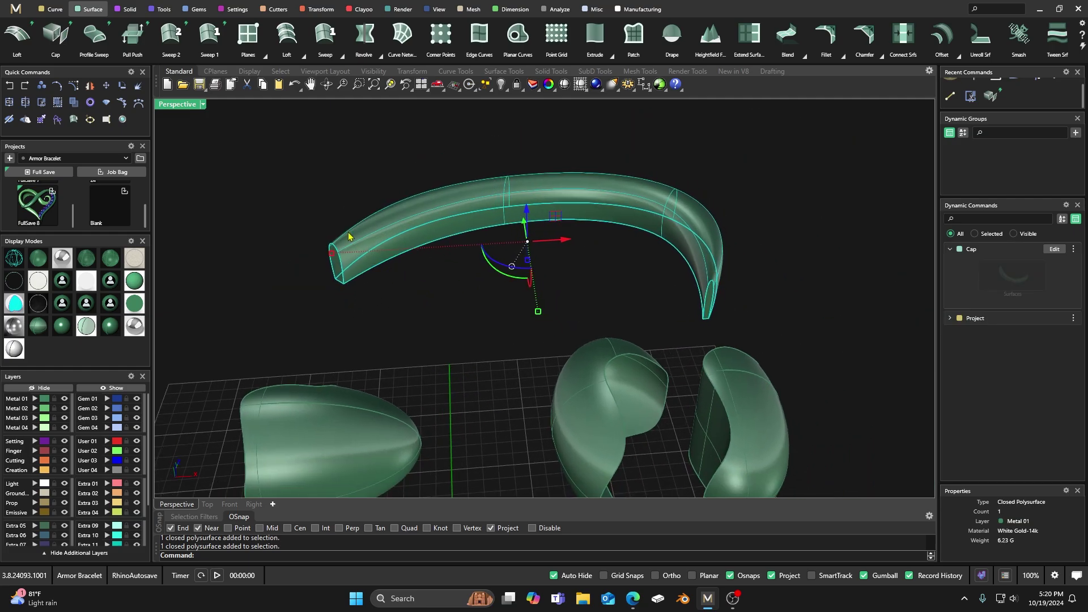
Deselect the band and examine all the trimmed, split, projected and capped shapes together in the Perspective view.
{"action": "scroll", "coordinate": [363, 260], "scroll_direction": "down", "scroll_amount": 4}
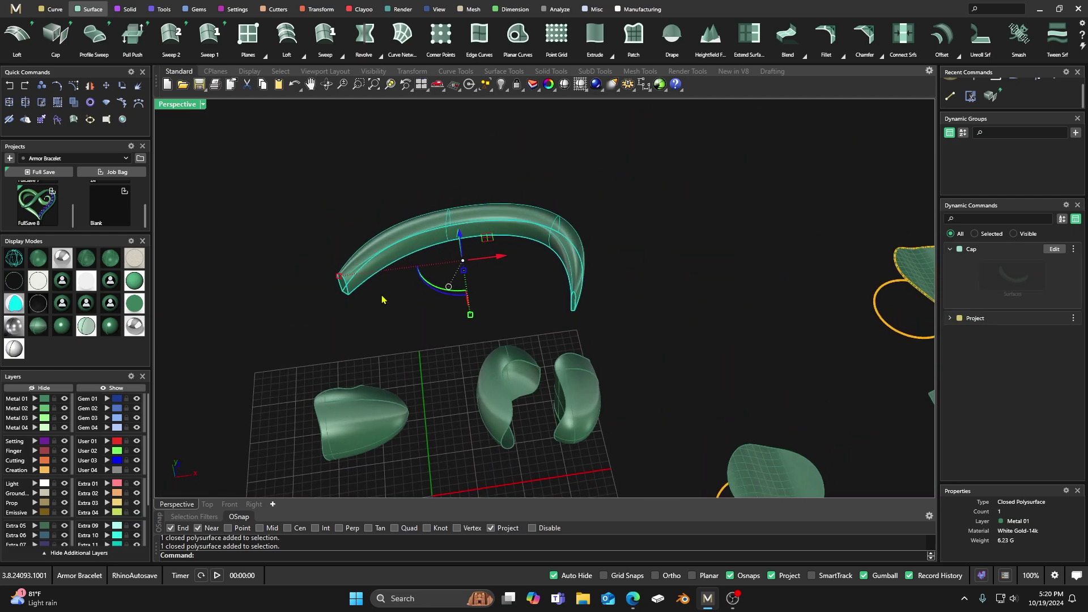
{"action": "scroll", "coordinate": [382, 294], "scroll_direction": "down", "scroll_amount": 4}
{"action": "scroll", "coordinate": [413, 356], "scroll_direction": "up", "scroll_amount": 2}
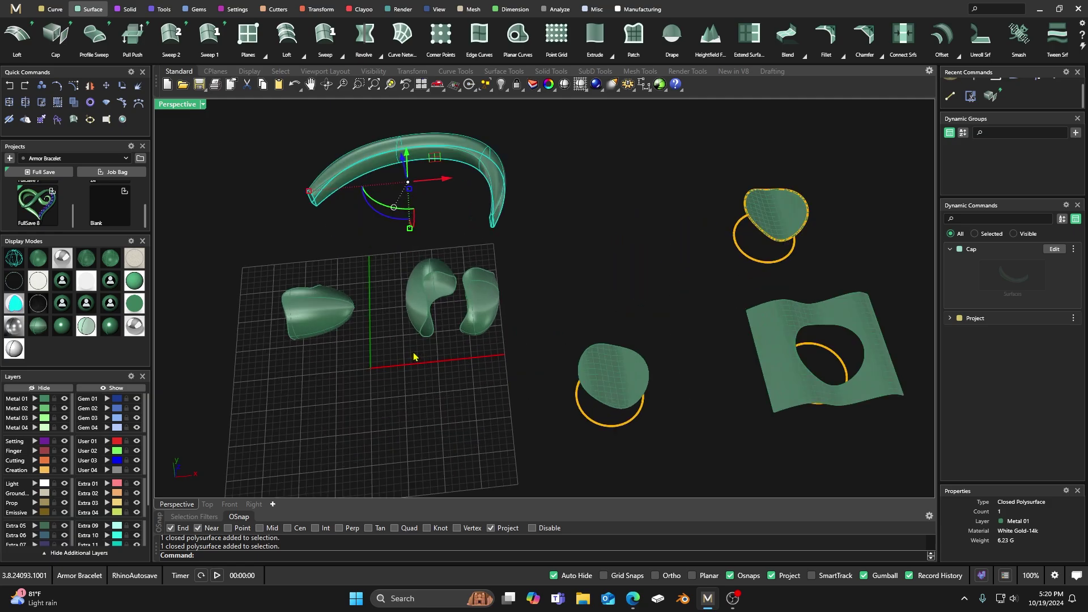
{"action": "scroll", "coordinate": [392, 348], "scroll_direction": "down", "scroll_amount": 5}
{"action": "left_click", "coordinate": [391, 347]}
{"action": "right_click_drag", "start_coordinate": [416, 353], "coordinate": [432, 316]}
{"action": "scroll", "coordinate": [495, 358], "scroll_direction": "up", "scroll_amount": 5}
{"action": "scroll", "coordinate": [498, 359], "scroll_direction": "down", "scroll_amount": 3}
{"action": "right_click_drag", "start_coordinate": [506, 362], "coordinate": [504, 364]}
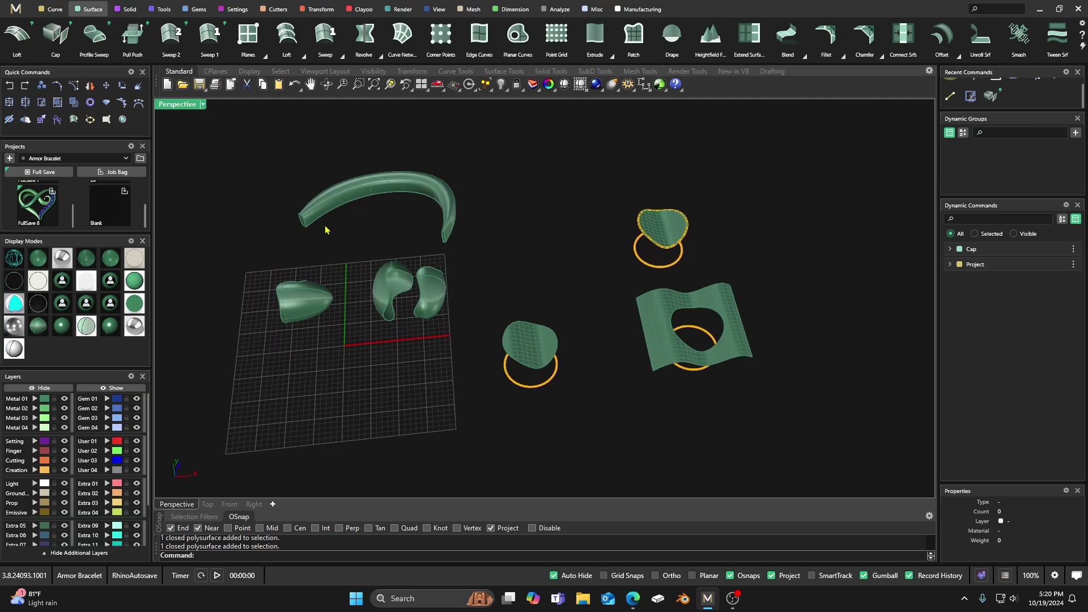